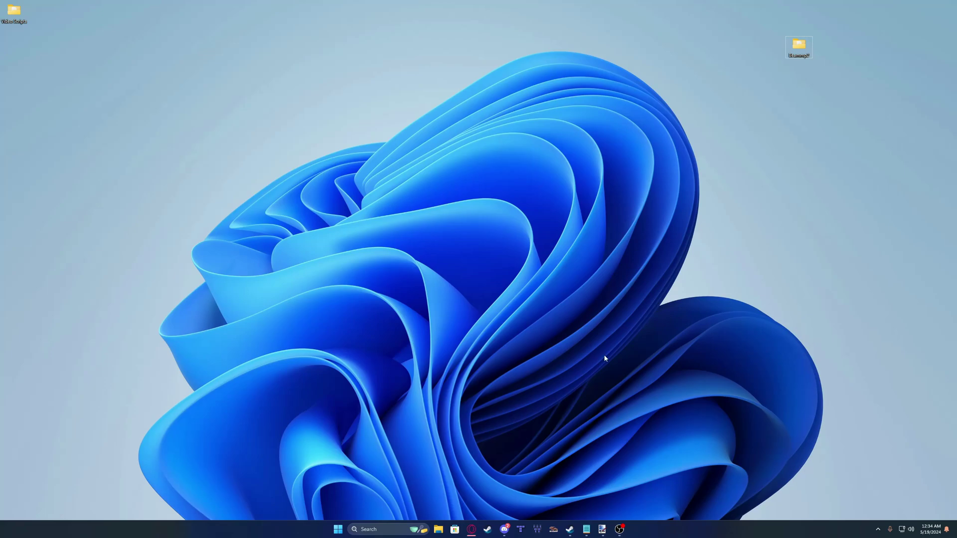
# Step: Open Command Prompt from the Windows search
pyautogui.click(383, 527)
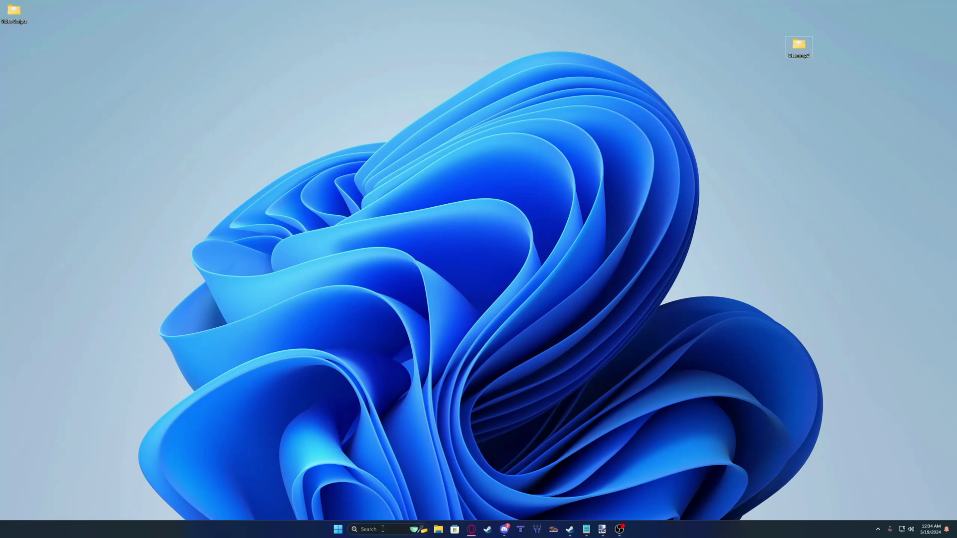
pyautogui.write('cmd')
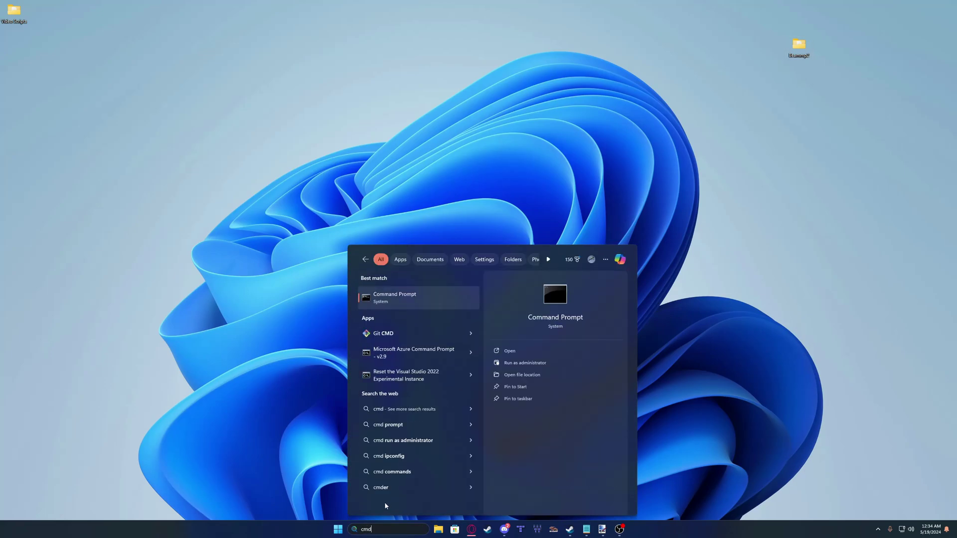
pyautogui.click(518, 352)
# Step: Run ipconfig and copy the default gateway address 192.168.1.254
pyautogui.moveTo(320, 218); pyautogui.dragTo(321, 224)
pyautogui.write('ipc')
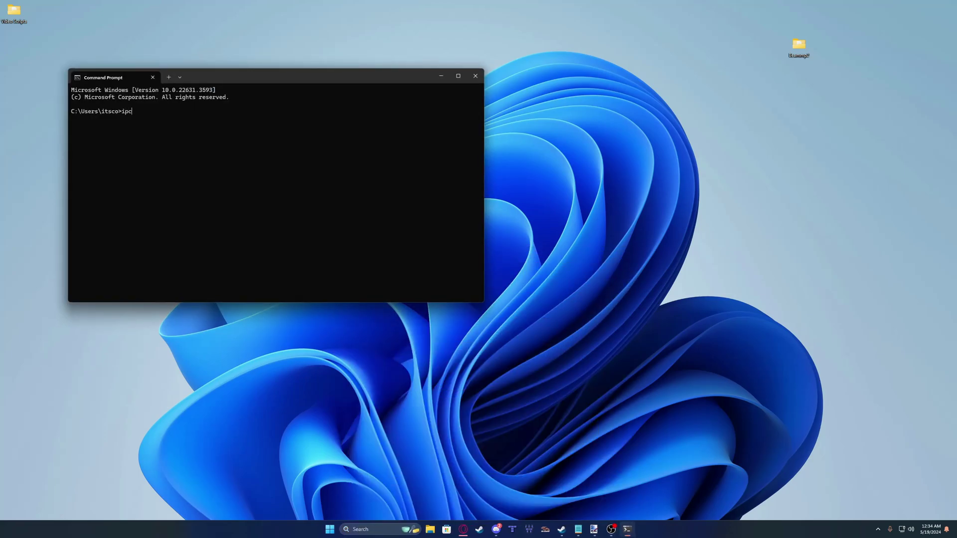
pyautogui.write('onfig')
pyautogui.press('Return')
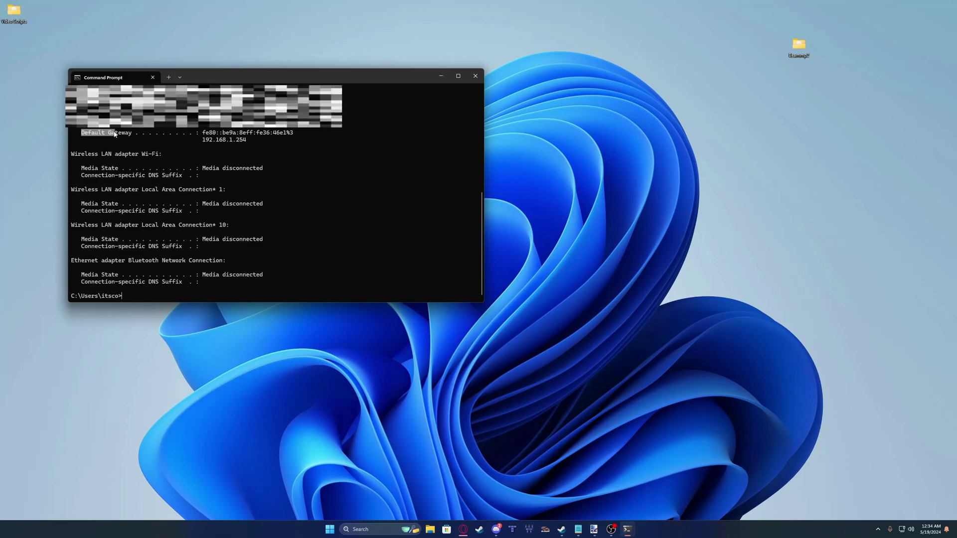
pyautogui.moveTo(80, 133); pyautogui.dragTo(131, 134)
pyautogui.moveTo(199, 132)
pyautogui.mouseDown()
pyautogui.moveTo(295, 135)
pyautogui.moveTo(204, 143)
pyautogui.mouseUp()
pyautogui.hotkey('ctrl', 'c')
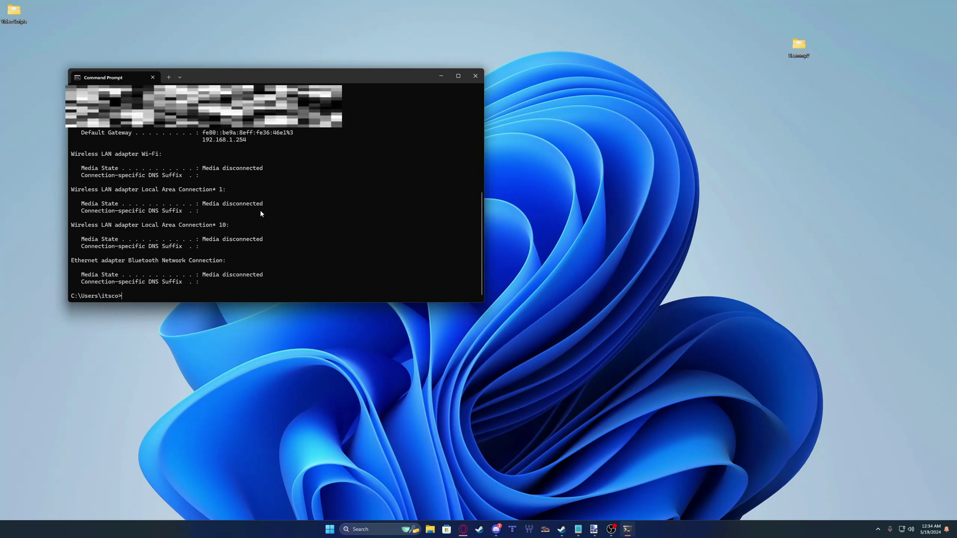
# Step: Load the router page at 192.168.1.254 in the Opera window
pyautogui.moveTo(463, 529)
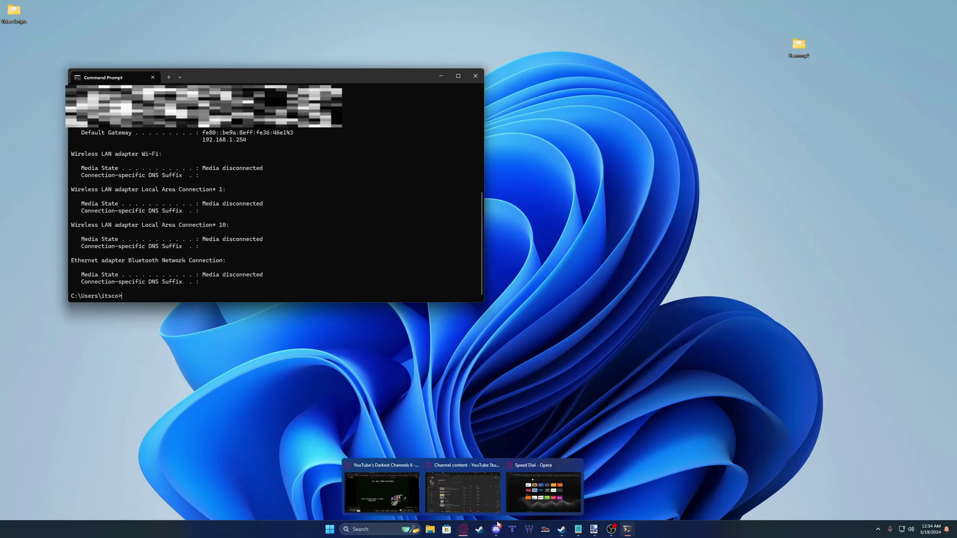
pyautogui.click(531, 498)
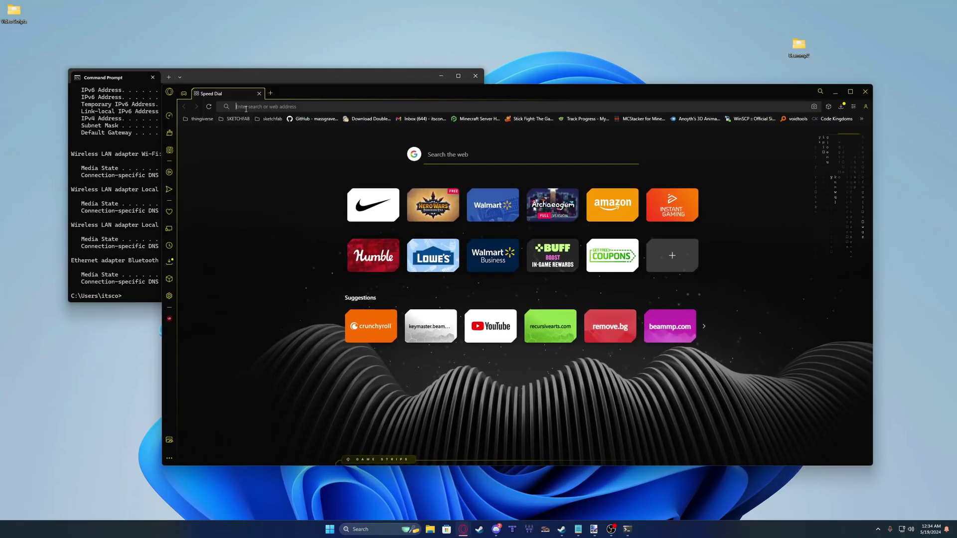
pyautogui.hotkey('ctrl', 'v')
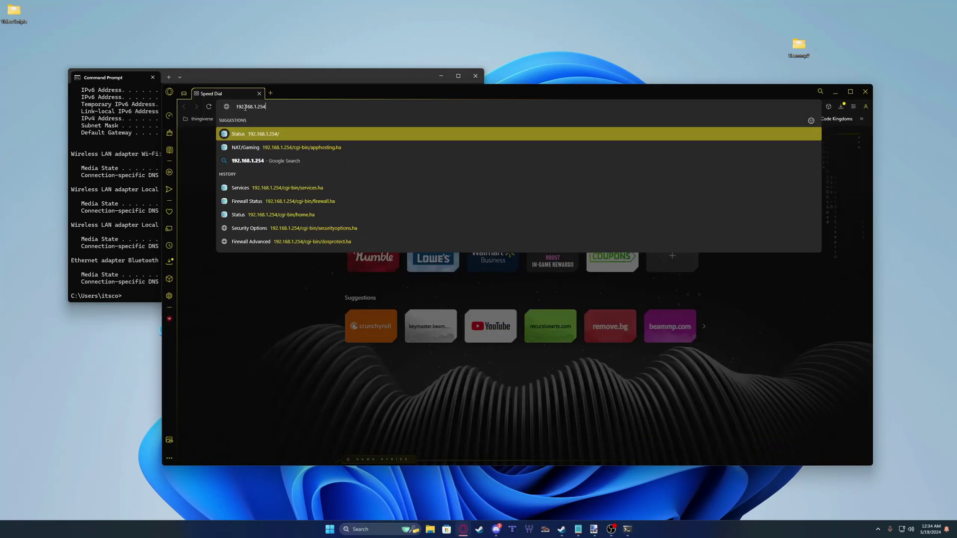
pyautogui.click(326, 215)
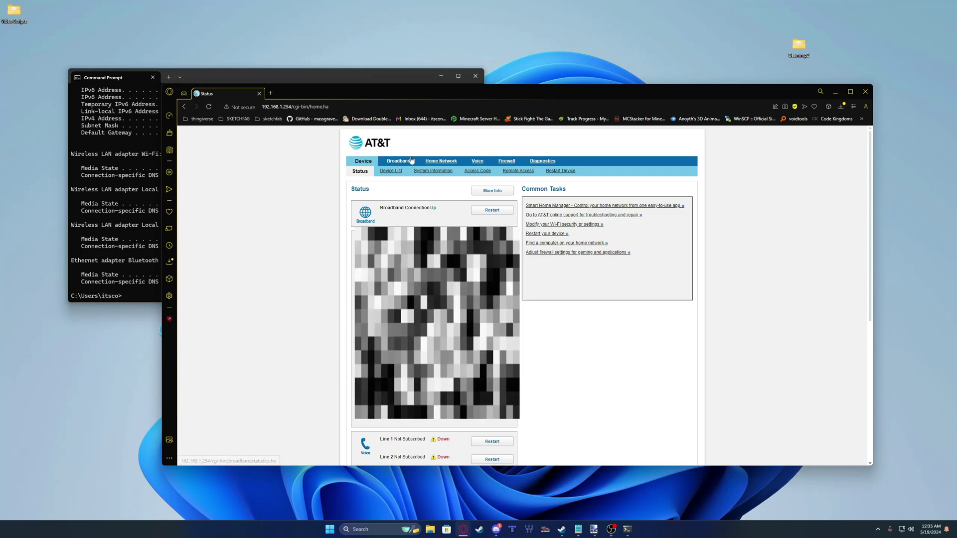
# Step: Go to Firewall > NAT/Gaming and unlock it with the saved device access code
pyautogui.click(503, 161)
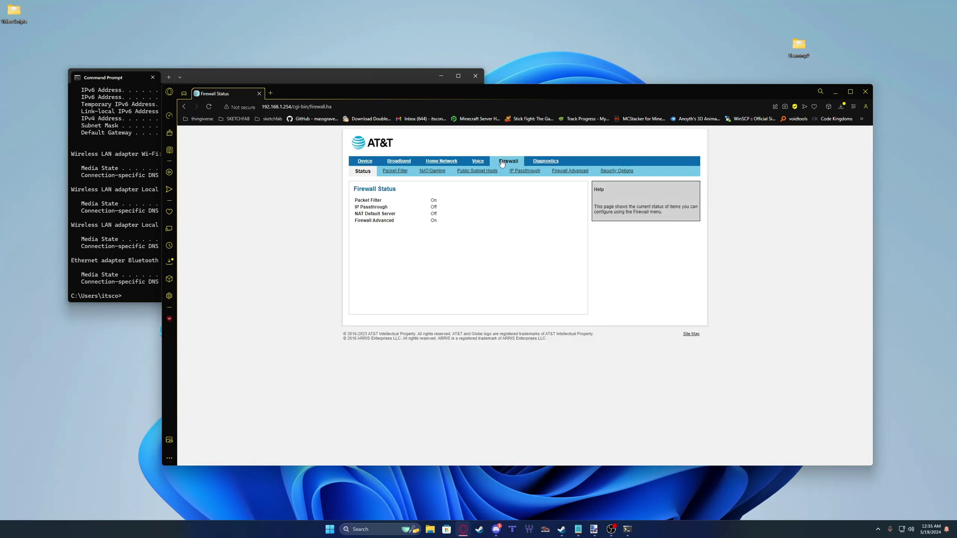
pyautogui.click(430, 173)
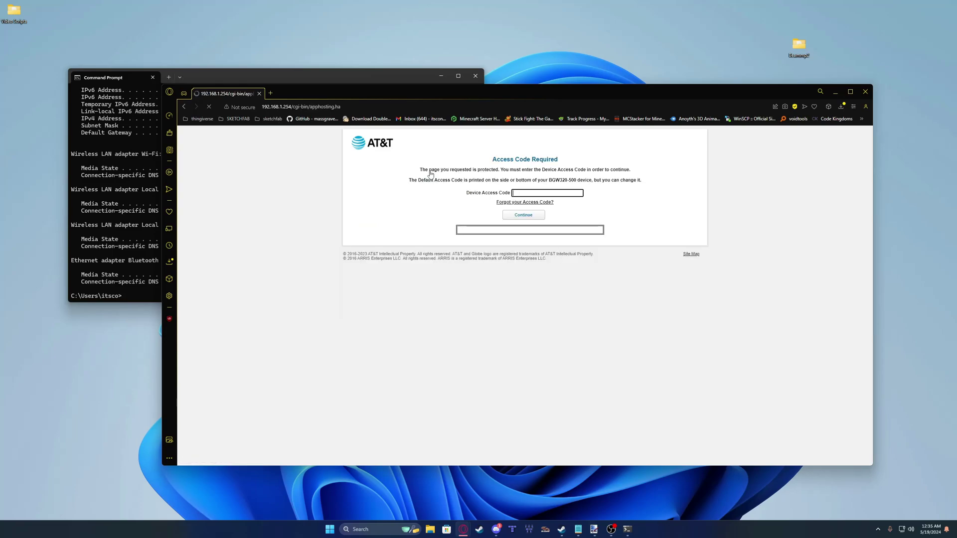
pyautogui.click(521, 192)
pyautogui.press('Down')
pyautogui.press('Return')
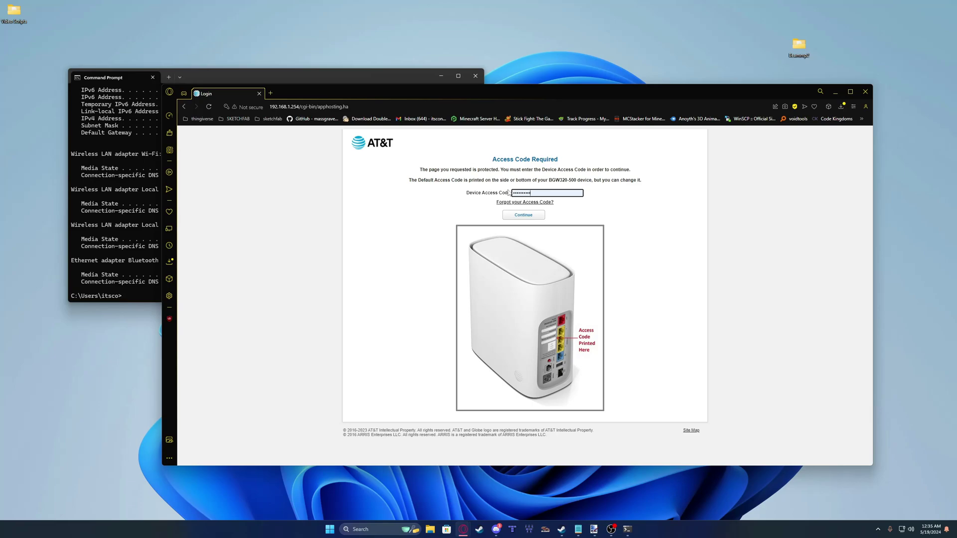
pyautogui.click(523, 216)
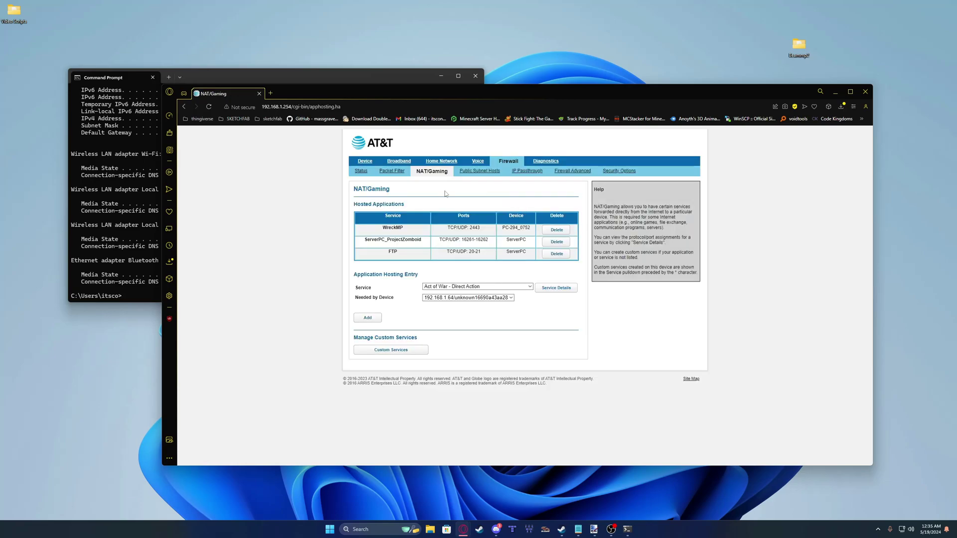
# Step: Start a custom service named Beammp with global start port 30814
pyautogui.click(394, 350)
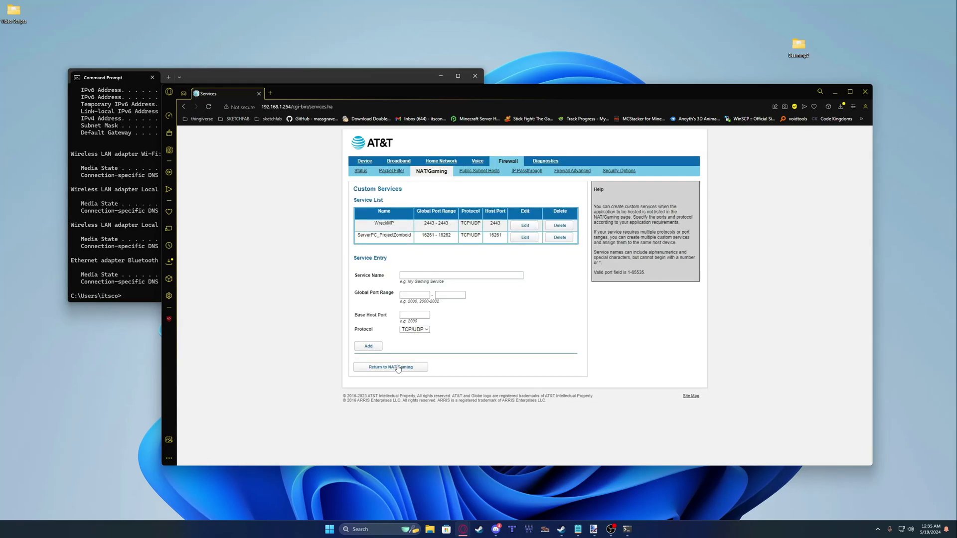
pyautogui.click(442, 275)
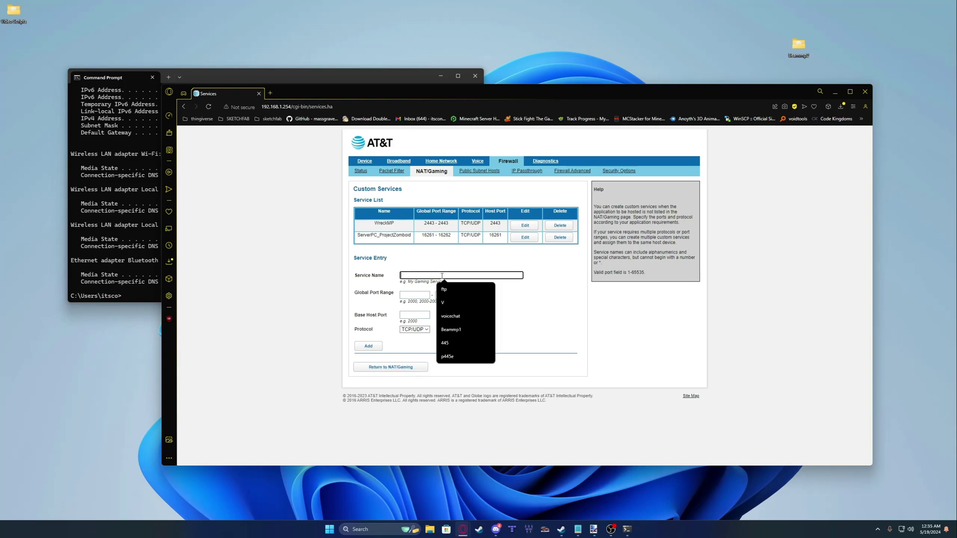
pyautogui.write('Beammp')
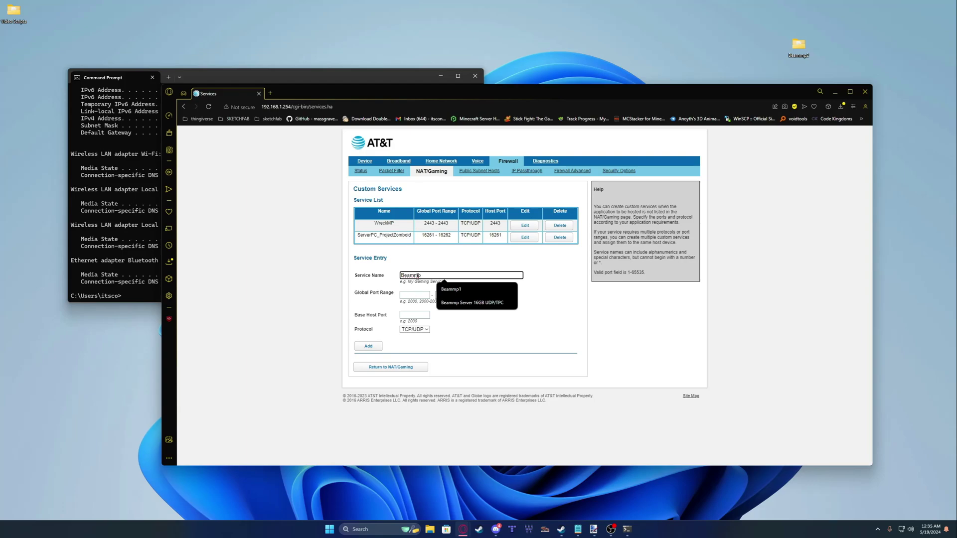
pyautogui.click(401, 297)
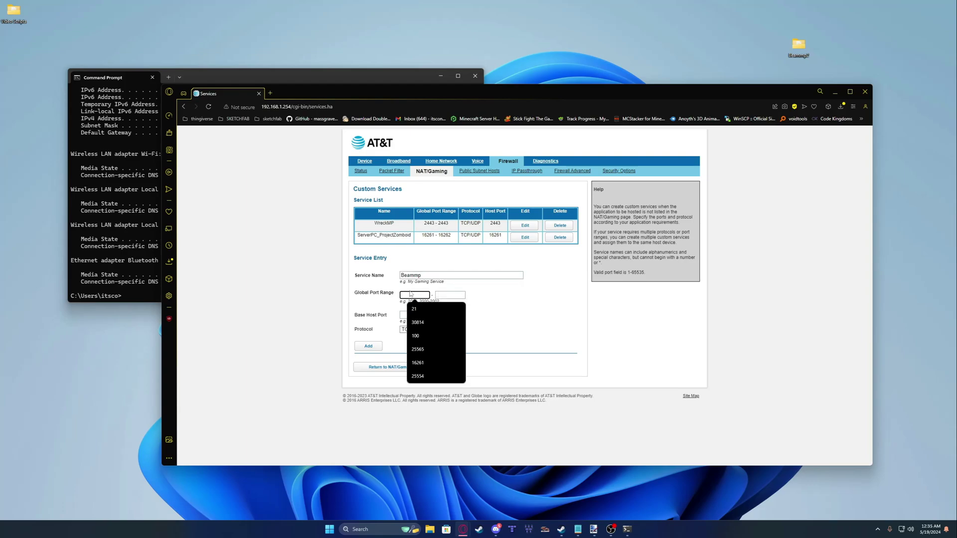
pyautogui.write('308')
pyautogui.click(418, 309)
# Step: Keep protocol TCP/UDP, add the Beammp service, and return to NAT/Gaming
pyautogui.moveTo(421, 295); pyautogui.dragTo(381, 291)
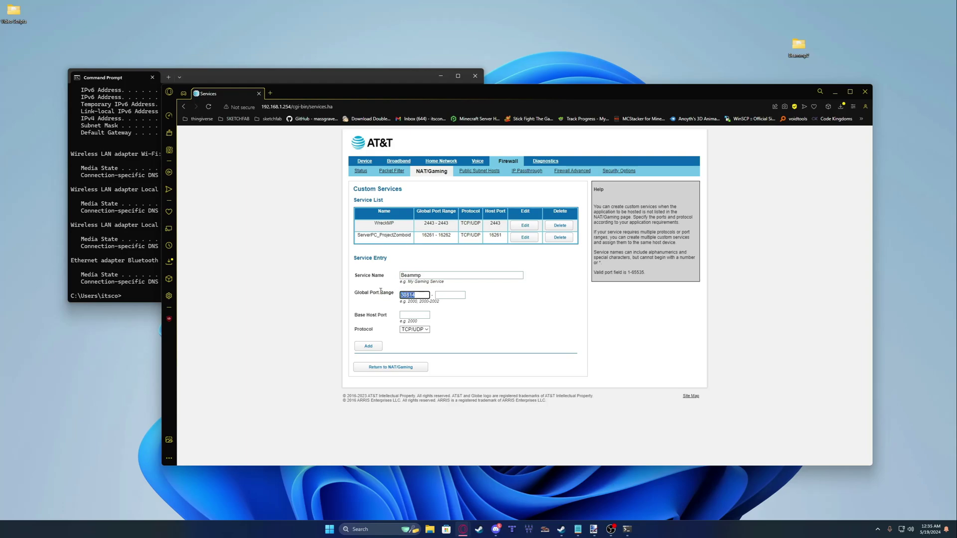
pyautogui.click(479, 309)
pyautogui.click(453, 295)
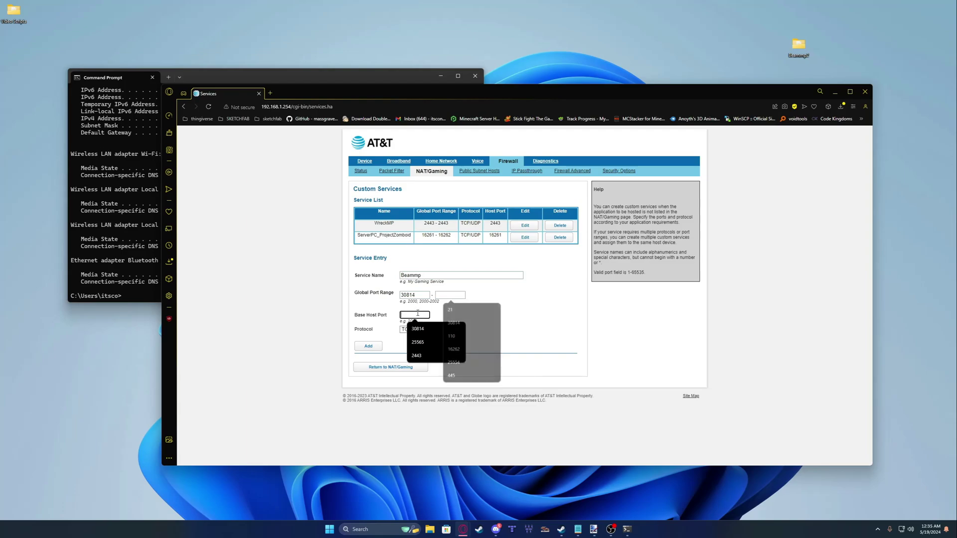
pyautogui.click(424, 330)
pyautogui.click(411, 336)
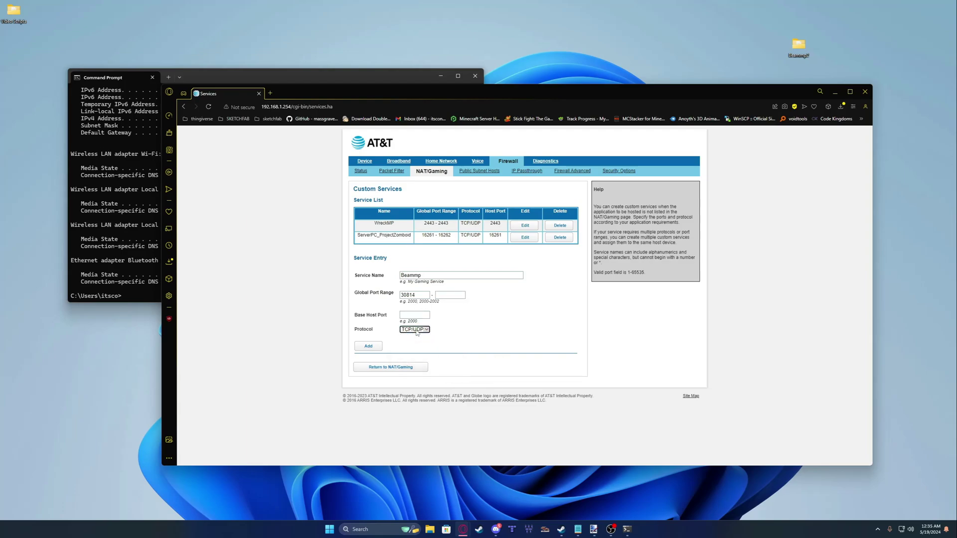
pyautogui.click(369, 346)
pyautogui.click(390, 392)
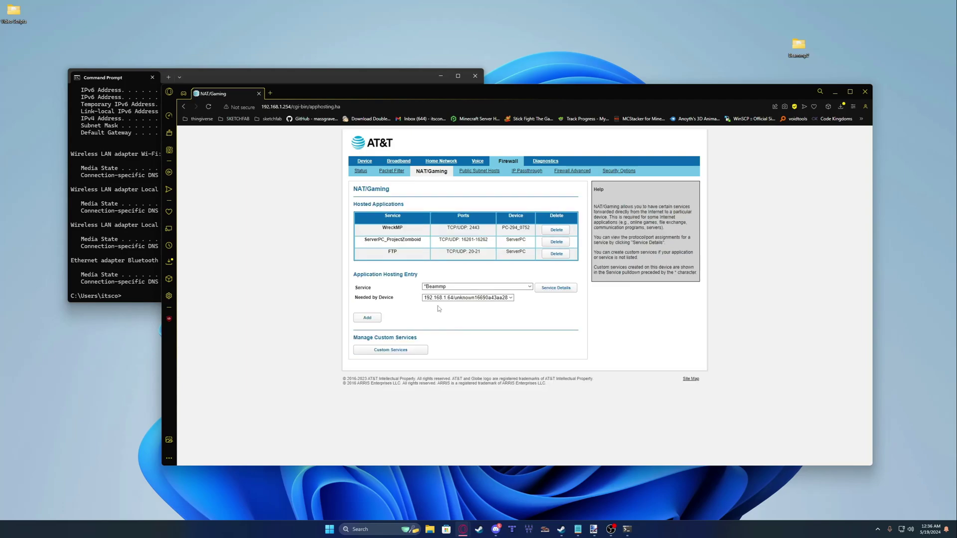
# Step: Choose Beammp as the hosted service in NAT/Gaming
pyautogui.moveTo(358, 288); pyautogui.dragTo(393, 292)
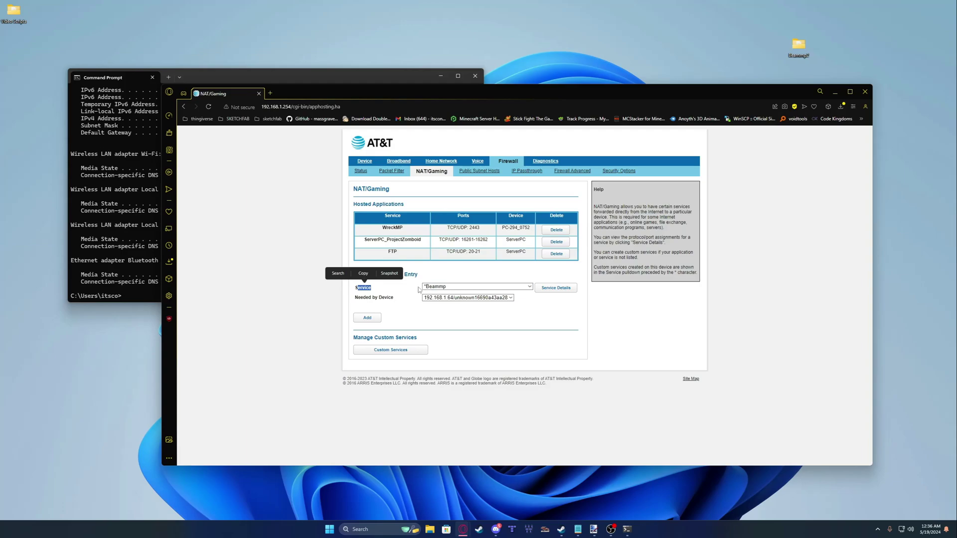
pyautogui.click(451, 288)
pyautogui.scroll(-15, 464, 341)
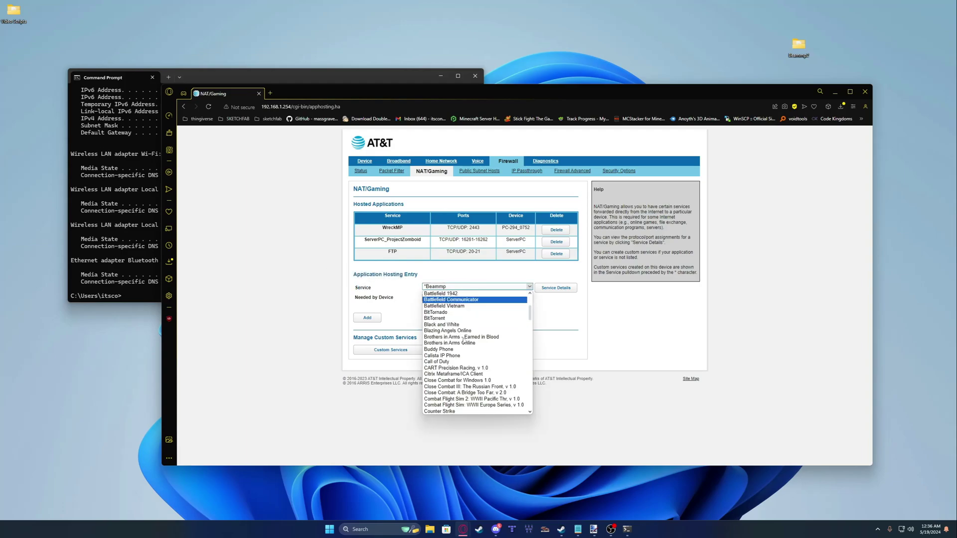
pyautogui.scroll(15, 465, 341)
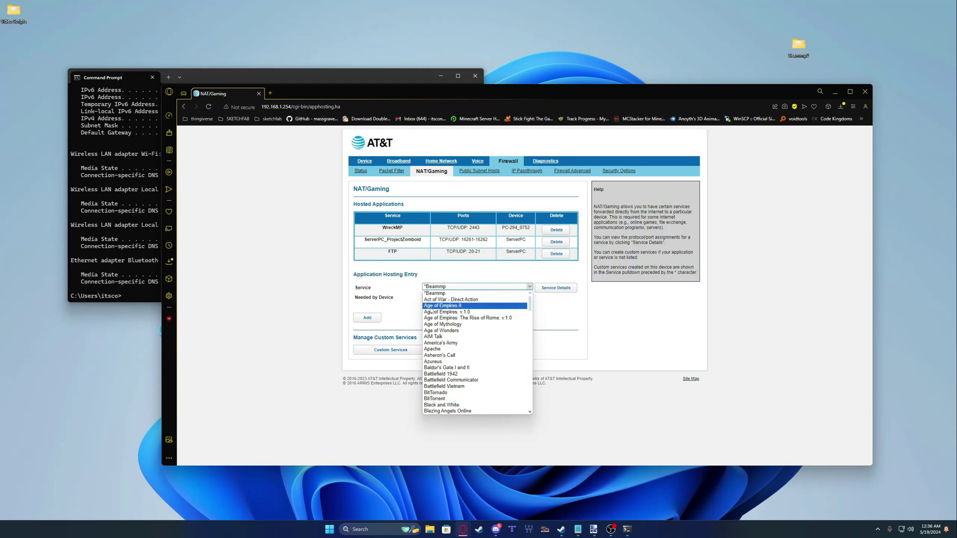
pyautogui.click(399, 305)
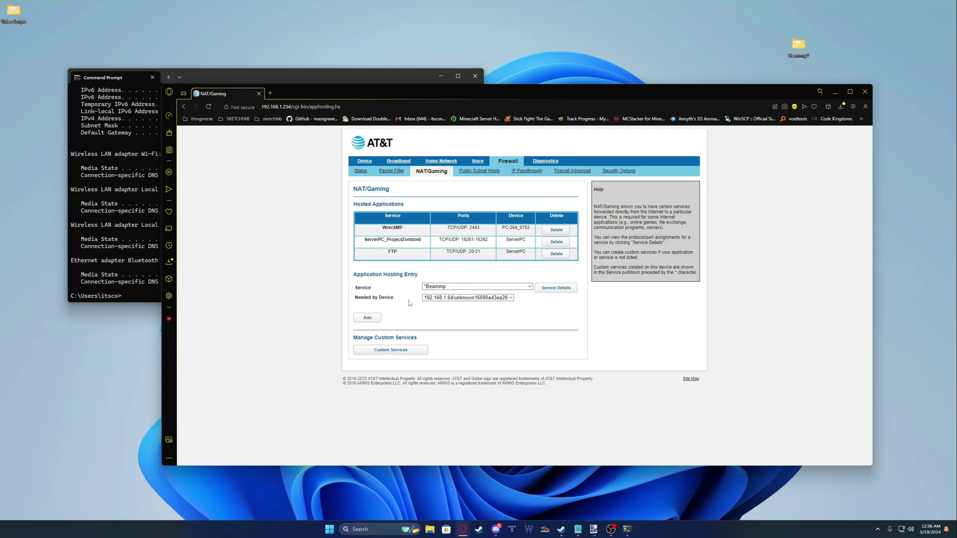
# Step: Open the Windows Settings app briefly, then close it
pyautogui.click(363, 528)
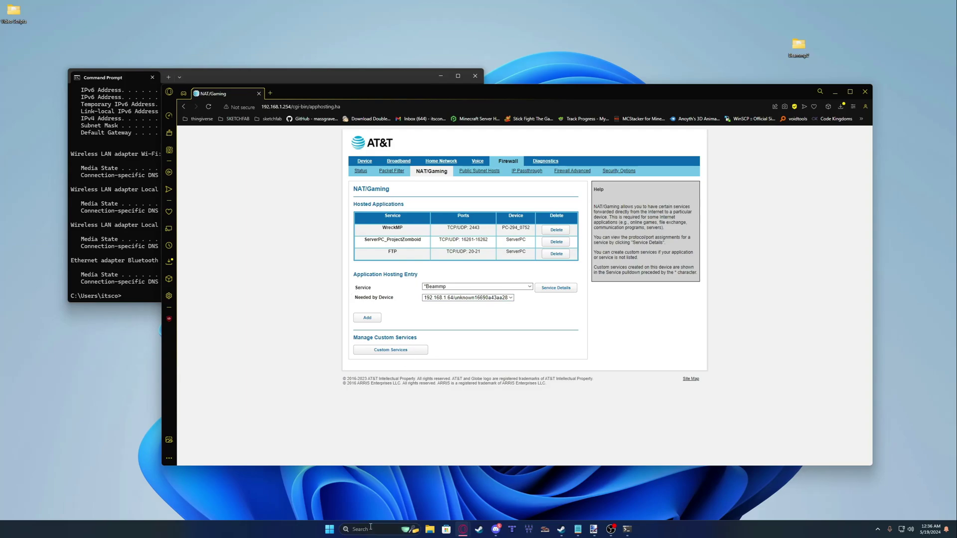
pyautogui.write('settings')
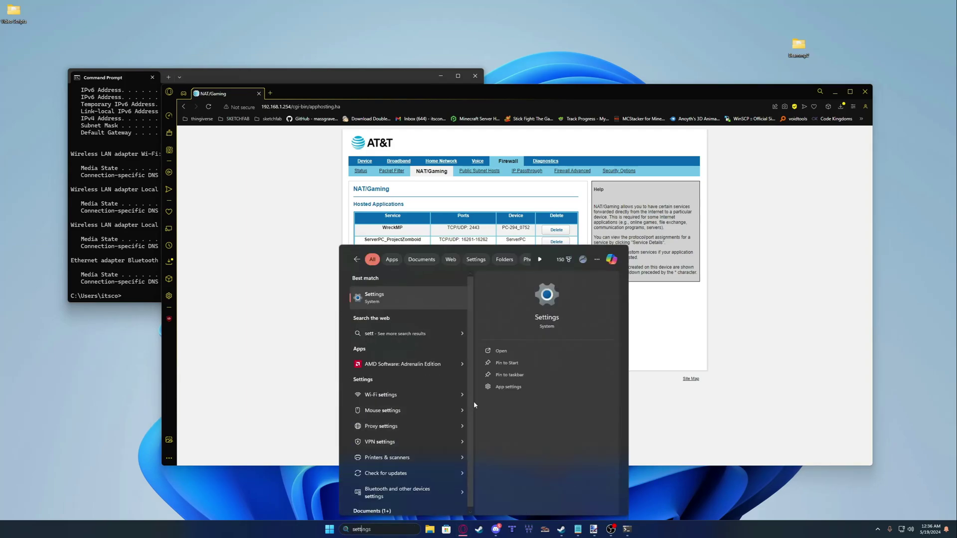
pyautogui.click(500, 350)
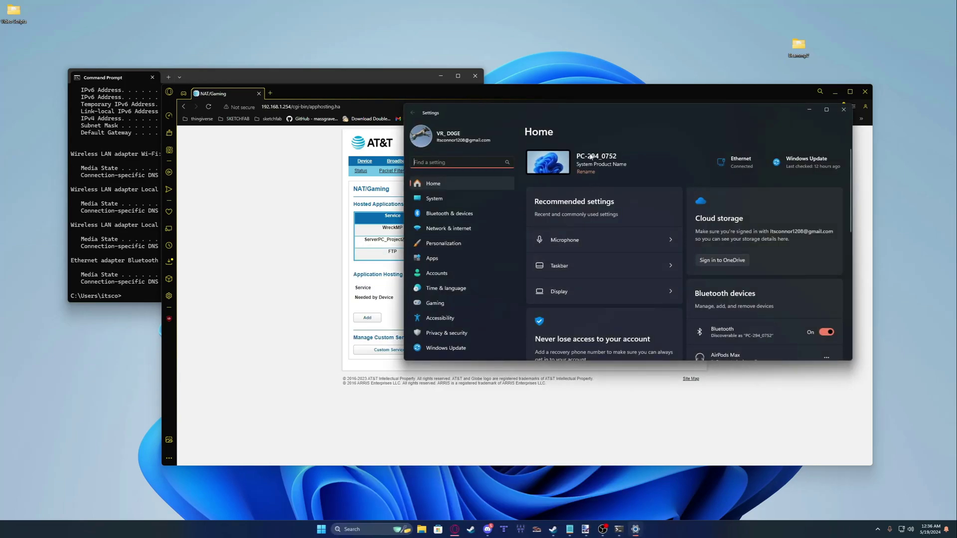
pyautogui.click(844, 110)
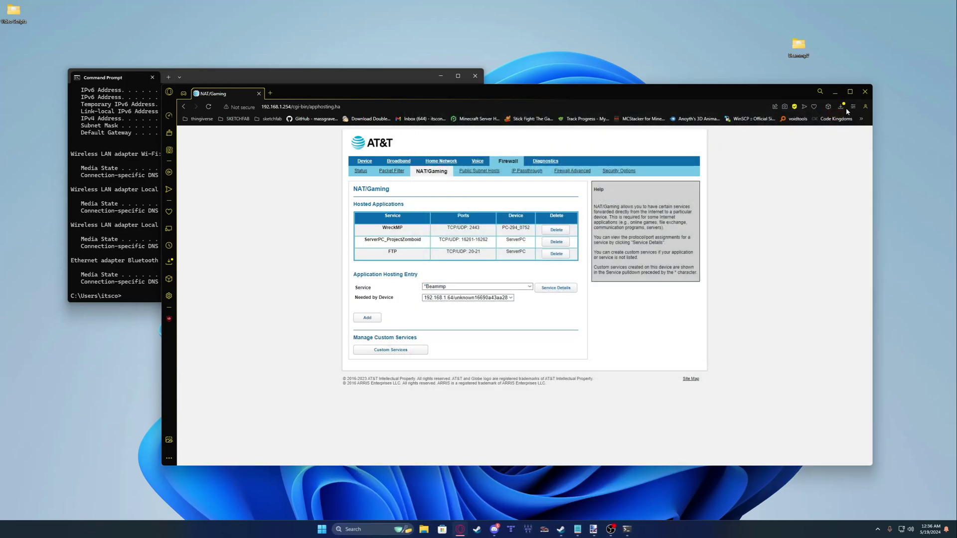
# Step: Host Beammp on device PC-294_0752 and add the forwarding entry
pyautogui.click(452, 298)
pyautogui.click(451, 372)
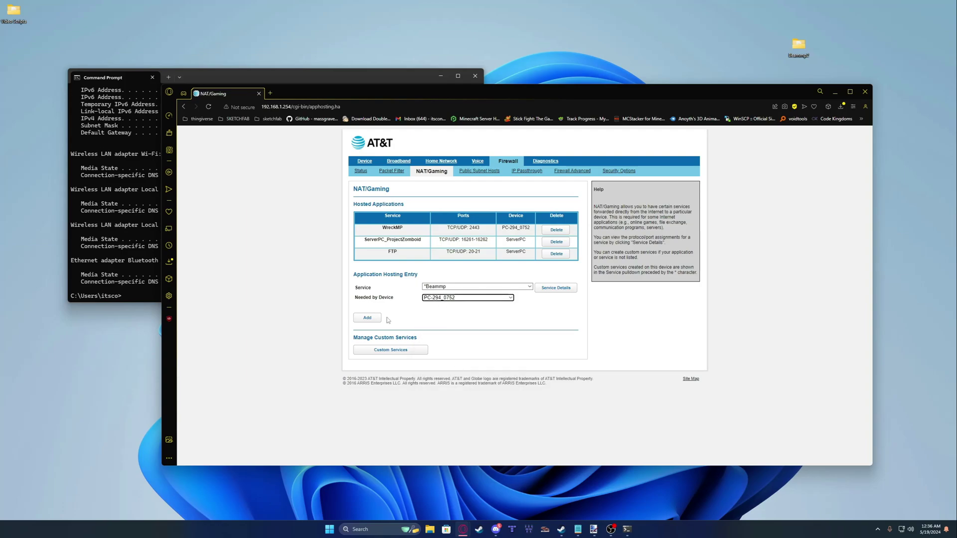
pyautogui.click(367, 317)
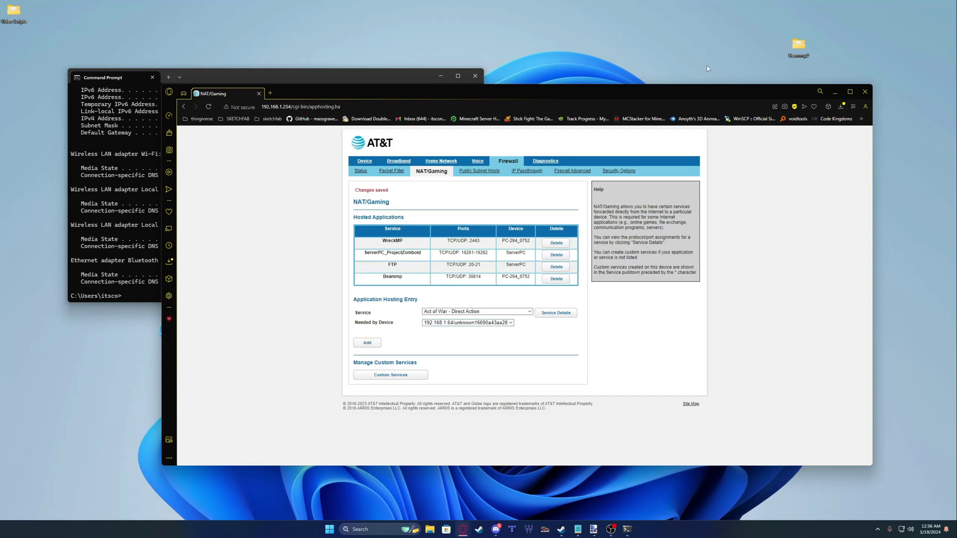
# Step: Close the browser and Command Prompt, then launch Windows Defender Firewall with Advanced Security
pyautogui.click(864, 92)
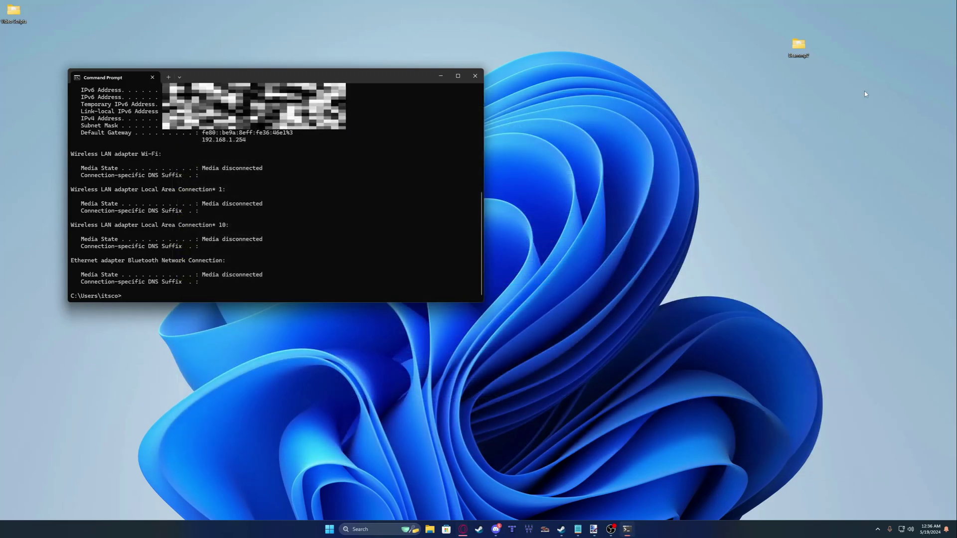
pyautogui.click(475, 75)
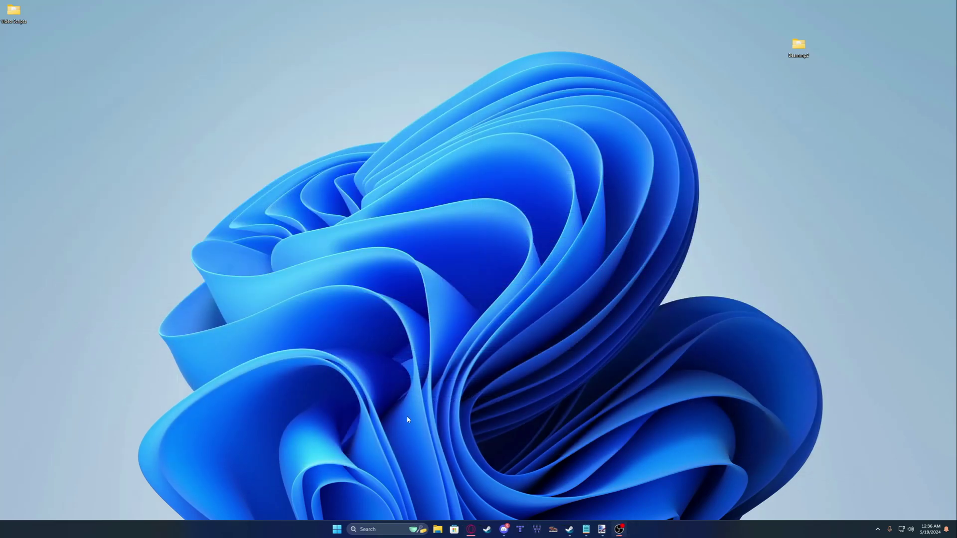
pyautogui.click(376, 529)
pyautogui.write('firewall')
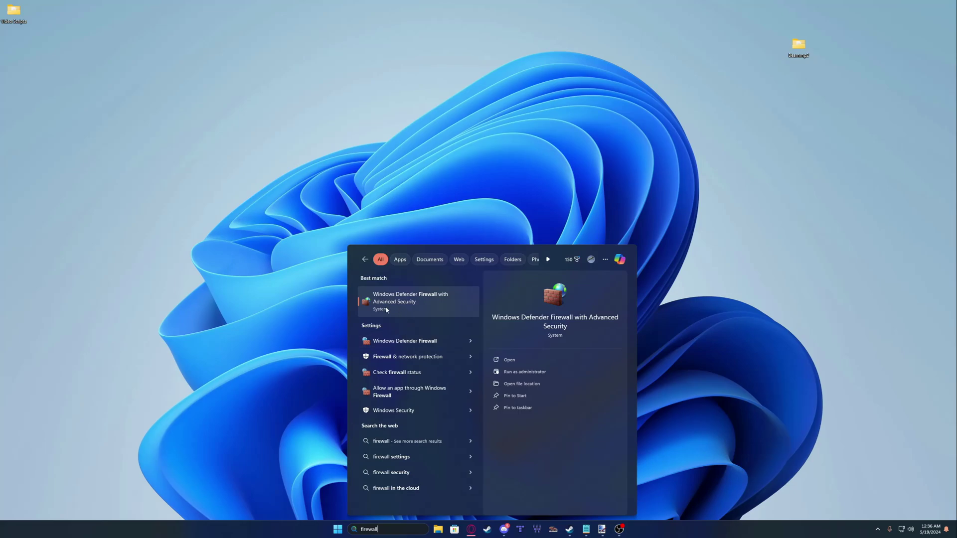
pyautogui.click(421, 310)
# Step: Create inbound rule Beammp allowing TCP port 30814 on all network profiles
pyautogui.moveTo(247, 18); pyautogui.dragTo(500, 112)
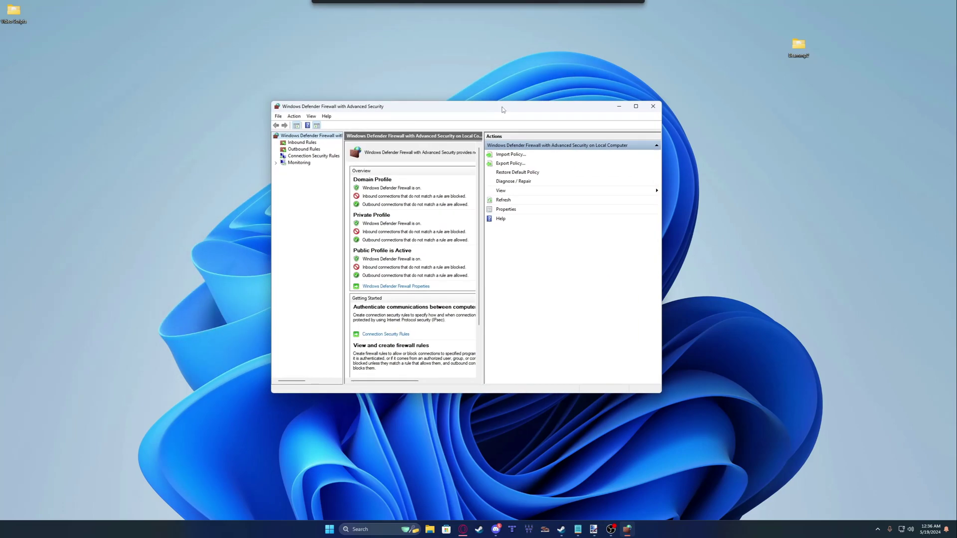
pyautogui.click(305, 143)
pyautogui.click(508, 155)
pyautogui.click(177, 172)
pyautogui.click(300, 293)
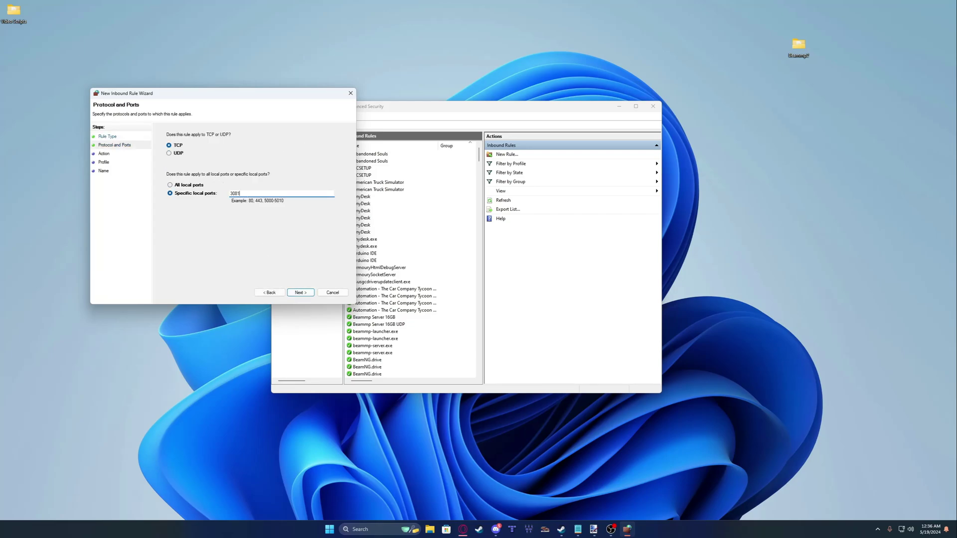
pyautogui.click(295, 293)
pyautogui.click(295, 293)
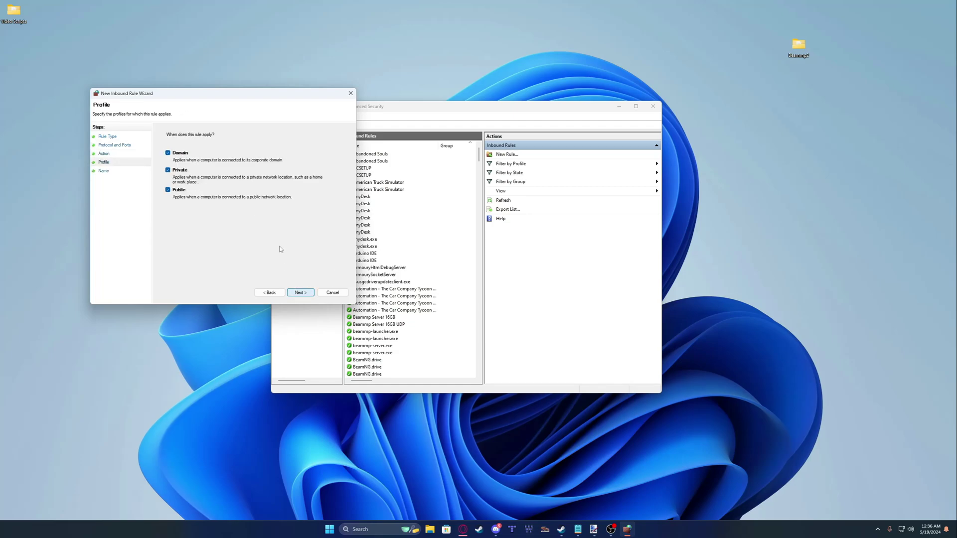
pyautogui.click(299, 292)
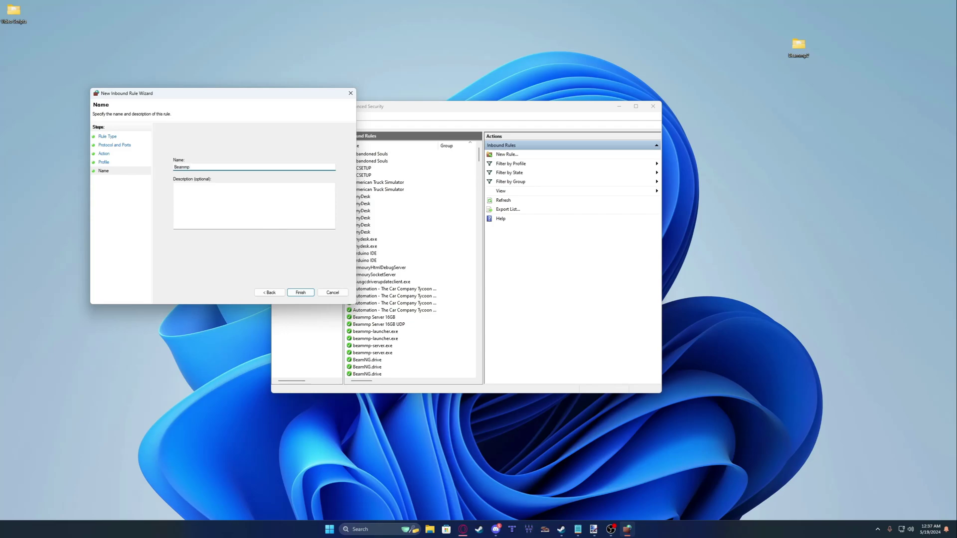
pyautogui.click(301, 292)
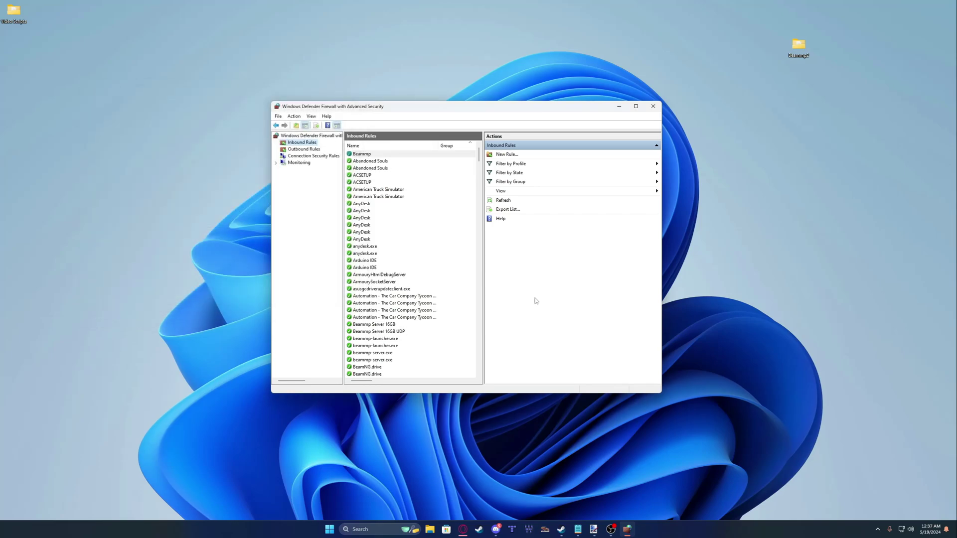
# Step: Create a second inbound Beammp rule for UDP port 30814 on all profiles
pyautogui.click(507, 154)
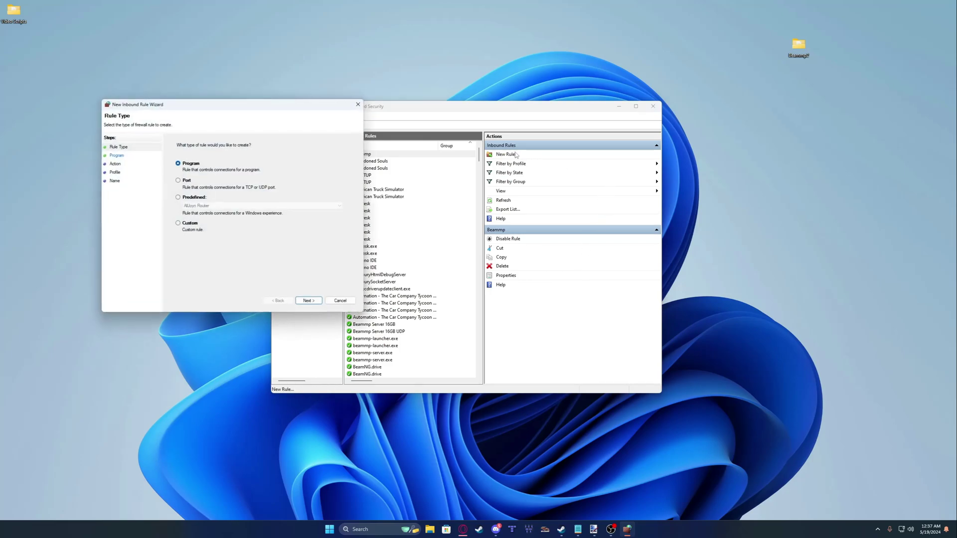
pyautogui.click(184, 186)
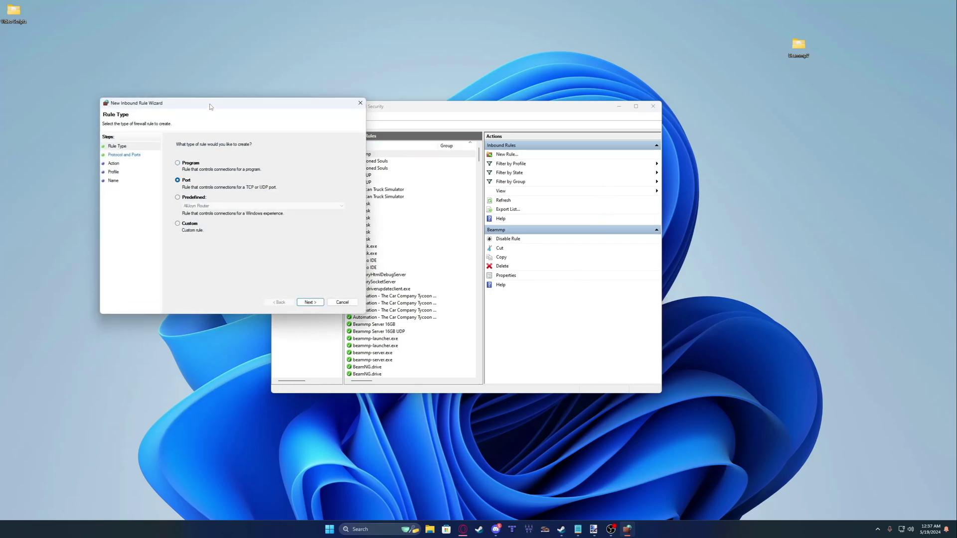
pyautogui.moveTo(210, 106); pyautogui.dragTo(462, 159)
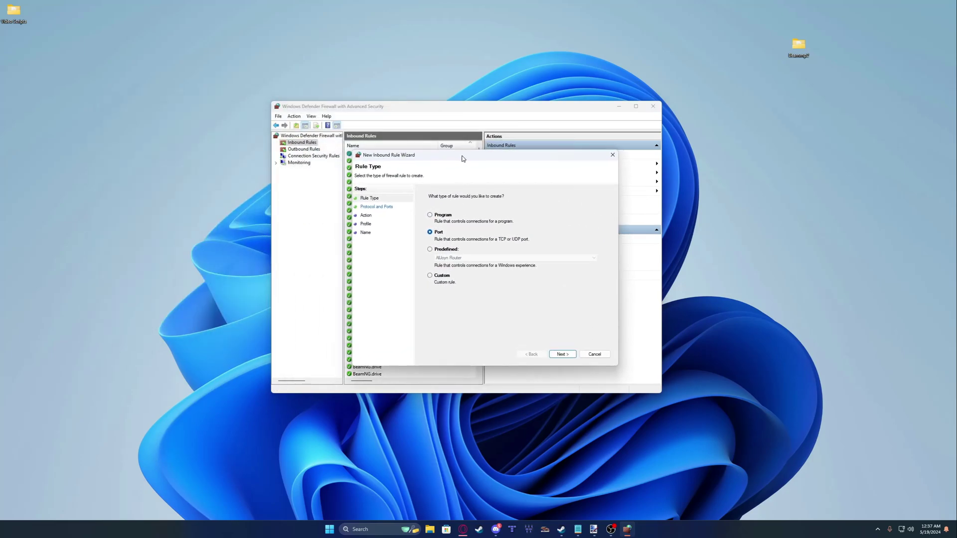
pyautogui.click(562, 355)
pyautogui.write('30814')
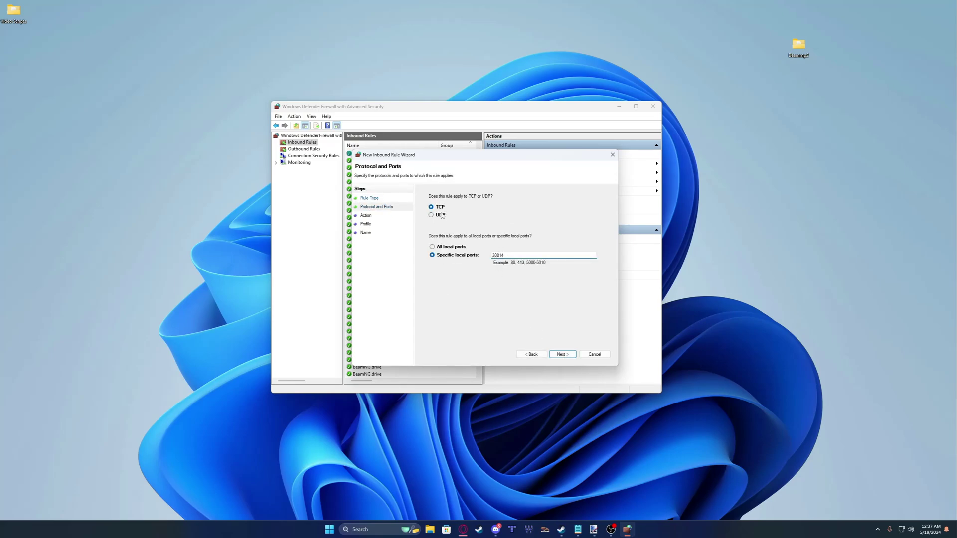
pyautogui.click(436, 215)
pyautogui.click(562, 354)
pyautogui.click(562, 354)
pyautogui.click(562, 354)
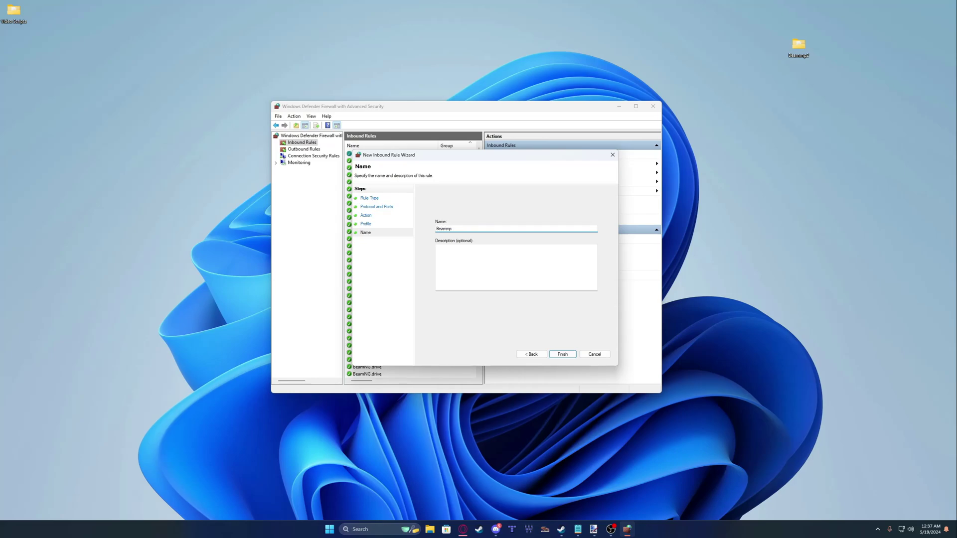
pyautogui.click(562, 354)
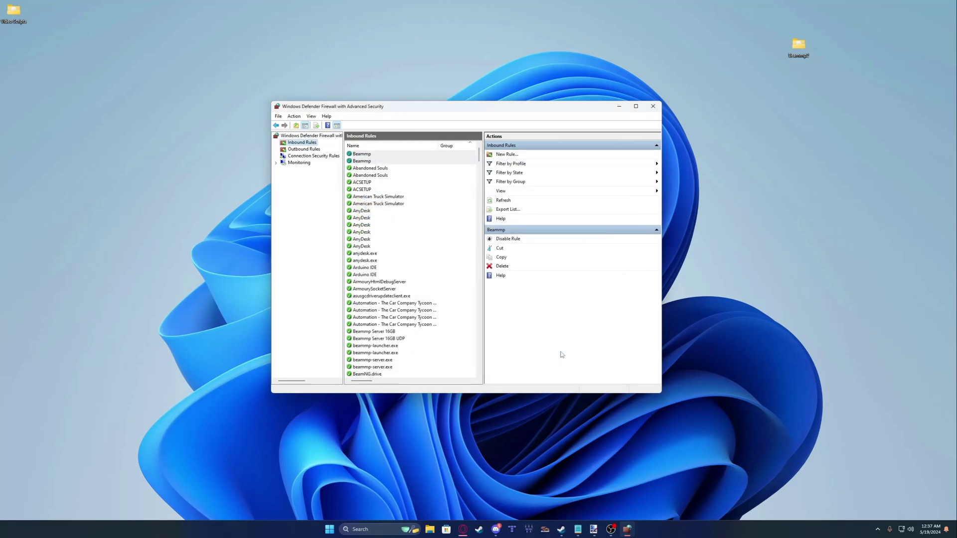
# Step: Create outbound rule Beammp allowing TCP remote port 30814 on all profiles
pyautogui.click(304, 149)
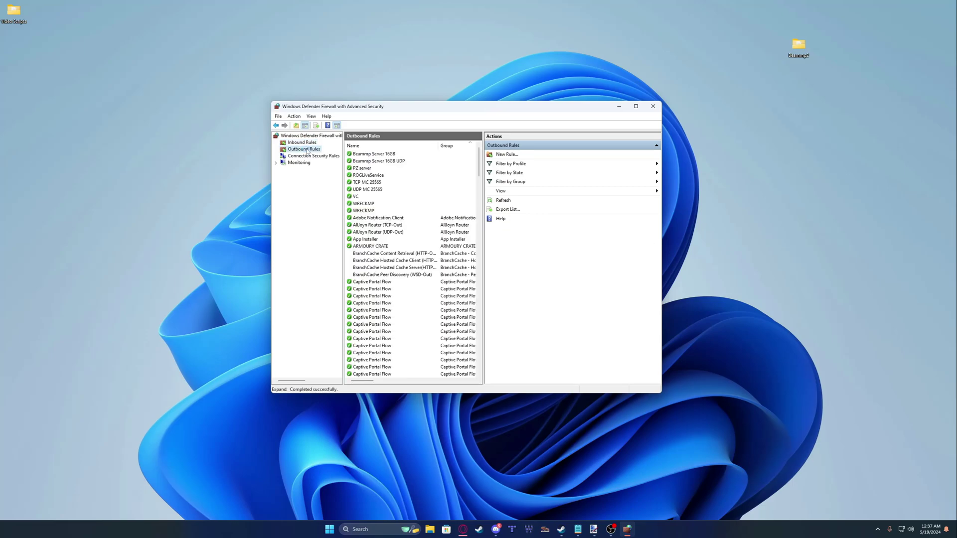
pyautogui.click(504, 155)
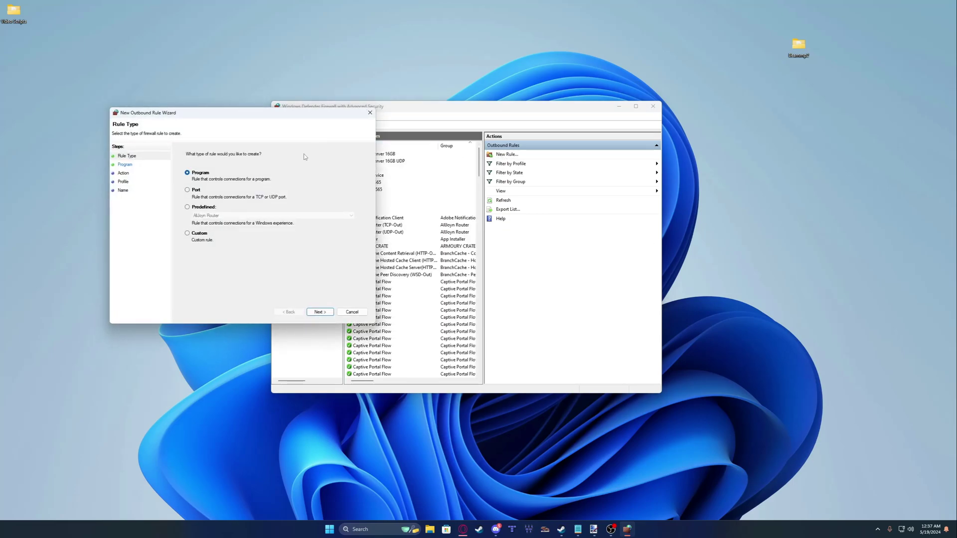
pyautogui.click(195, 192)
pyautogui.click(320, 312)
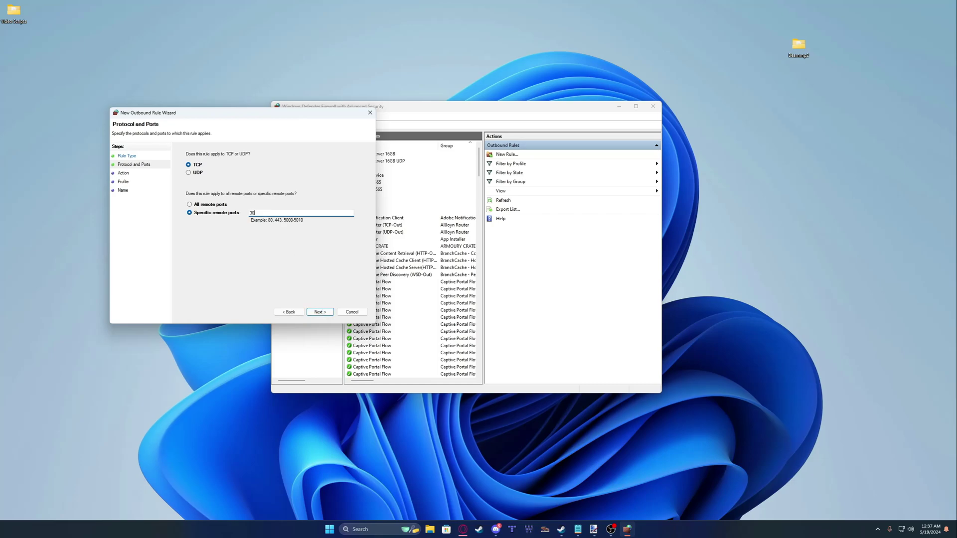
pyautogui.click(321, 310)
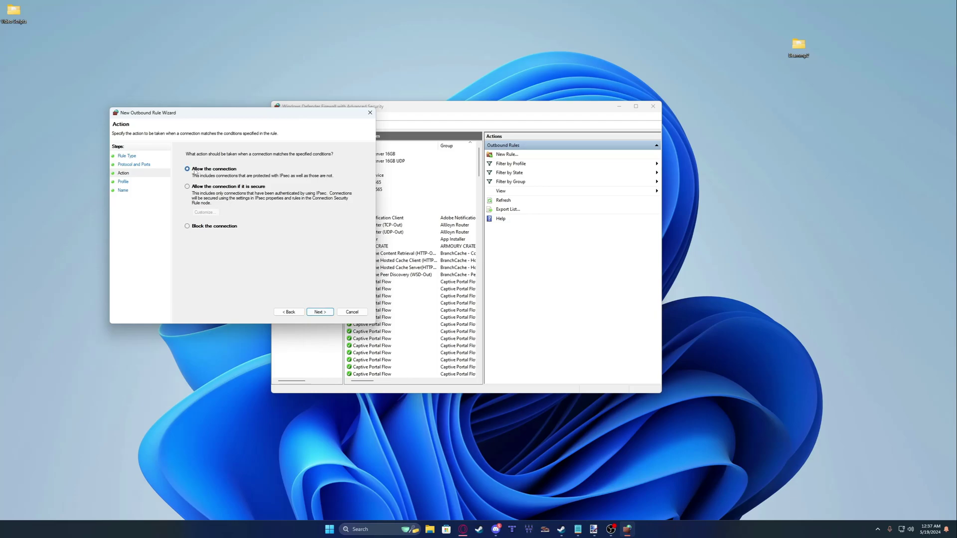
pyautogui.click(317, 313)
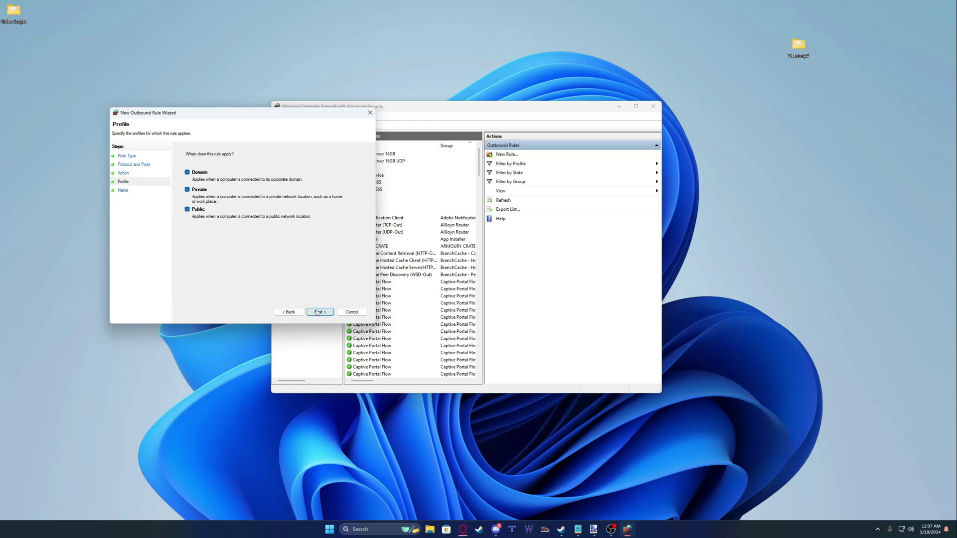
pyautogui.click(317, 313)
pyautogui.write('Bea')
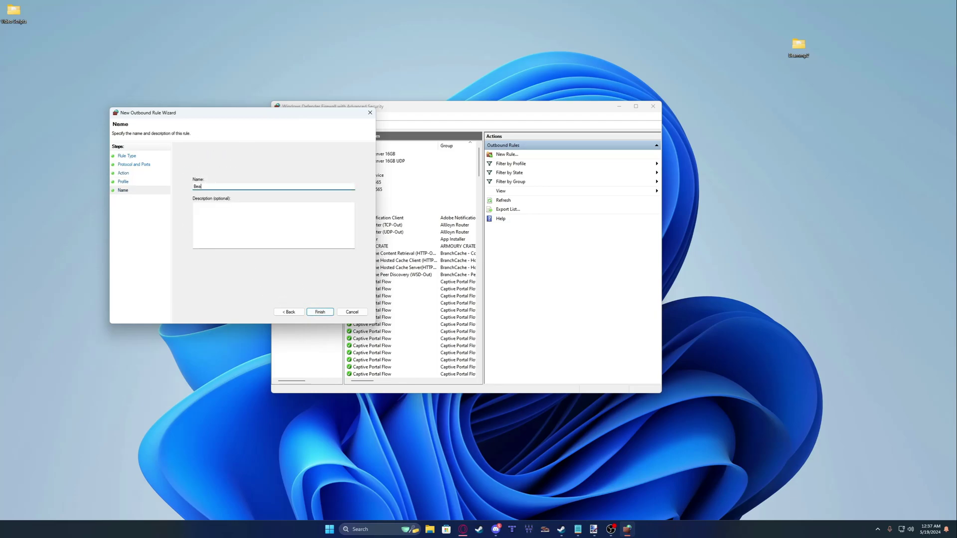
pyautogui.write('mmp')
pyautogui.click(320, 312)
pyautogui.click(501, 155)
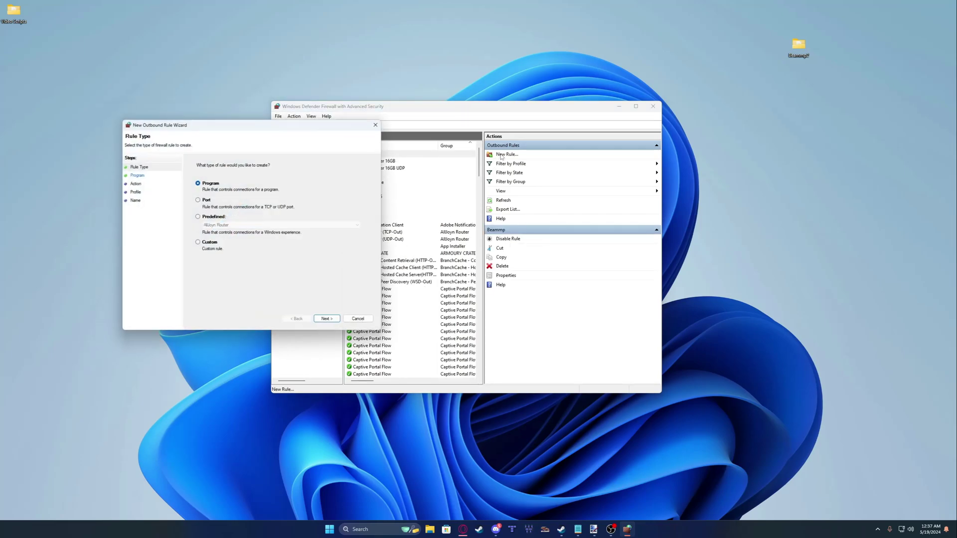
# Step: Create a second outbound Beammp rule for UDP remote port 30814 on all profiles
pyautogui.click(209, 201)
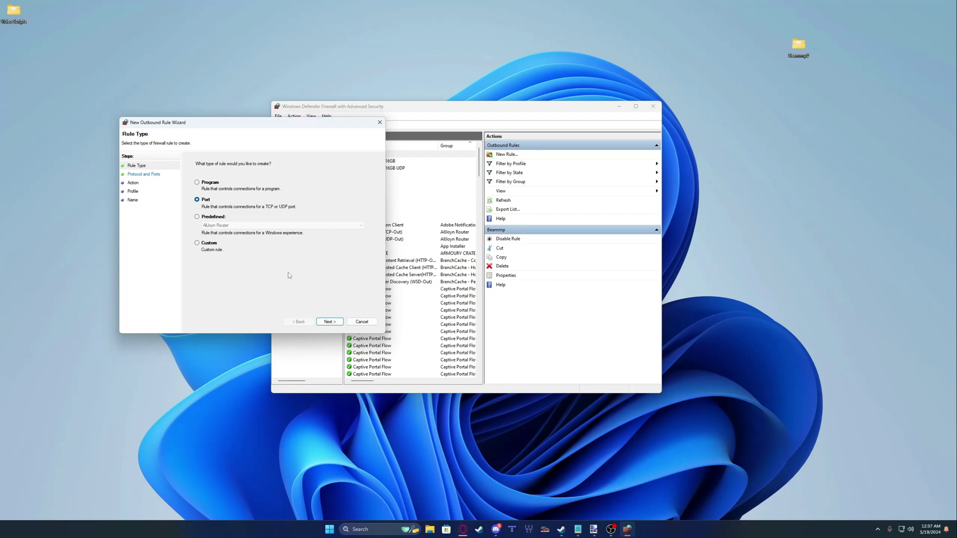
pyautogui.click(329, 322)
pyautogui.click(198, 182)
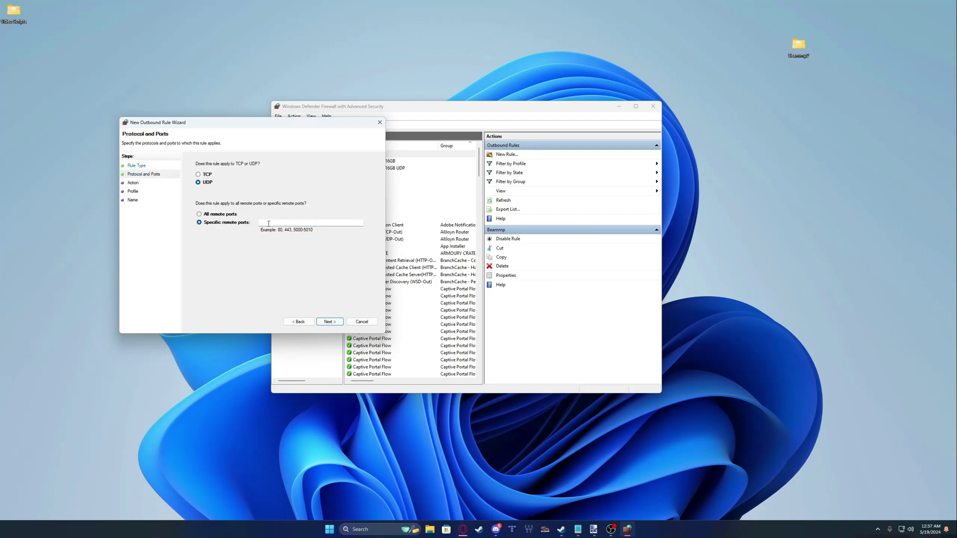
pyautogui.click(268, 223)
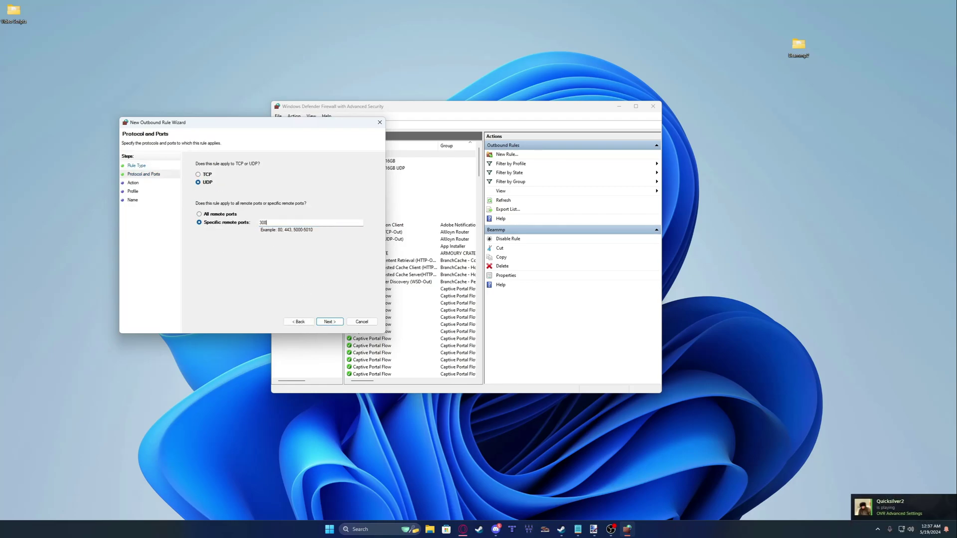
pyautogui.click(338, 324)
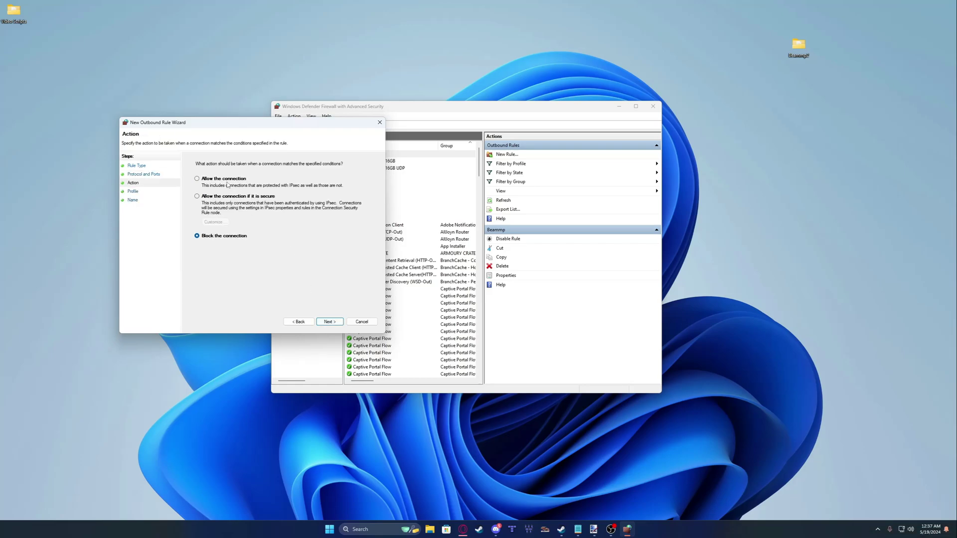
pyautogui.click(325, 322)
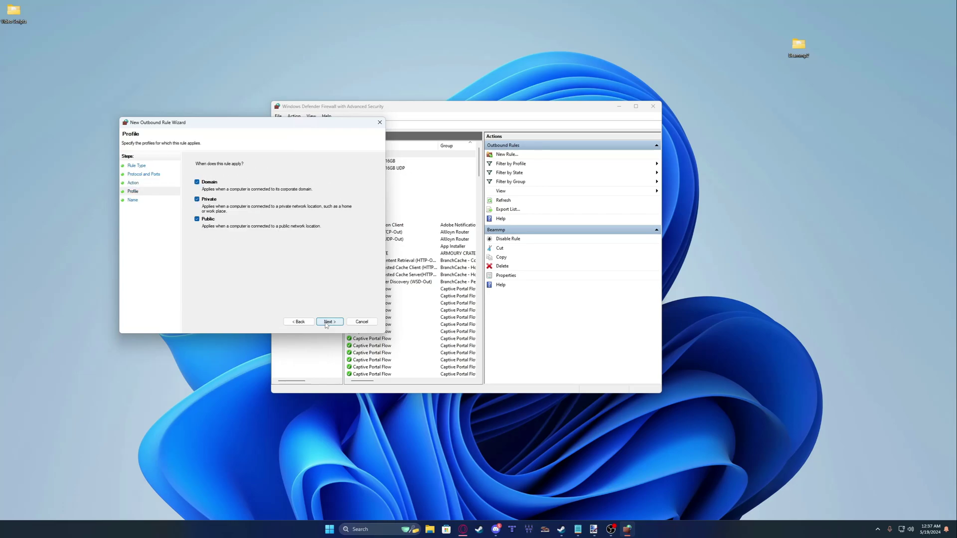
pyautogui.click(326, 323)
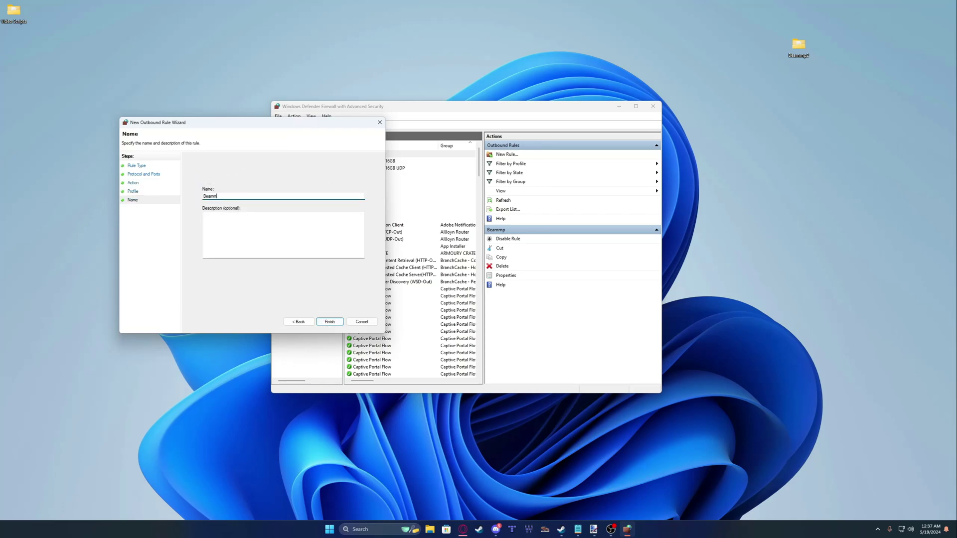
pyautogui.click(329, 321)
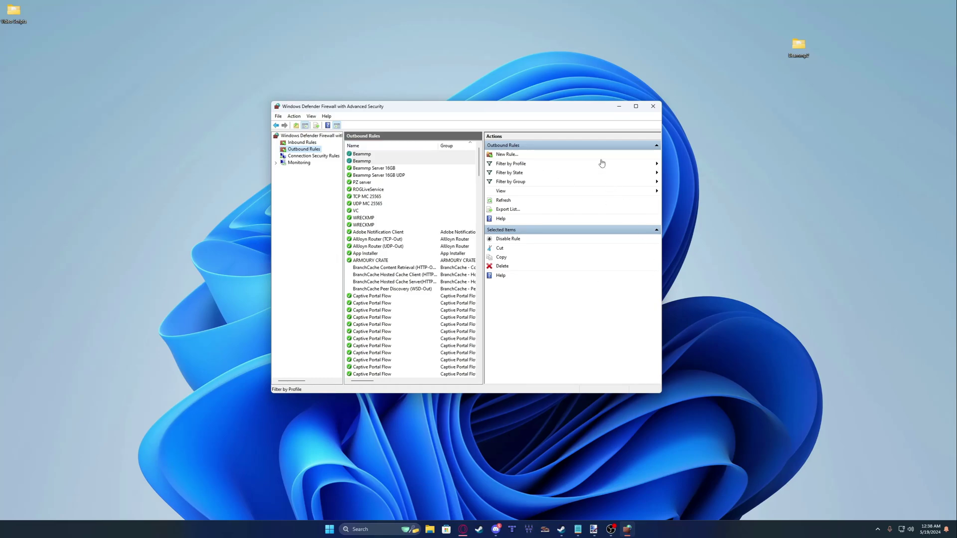
# Step: Close the firewall console and start a new Opera GX window from its taskbar jump list
pyautogui.click(652, 106)
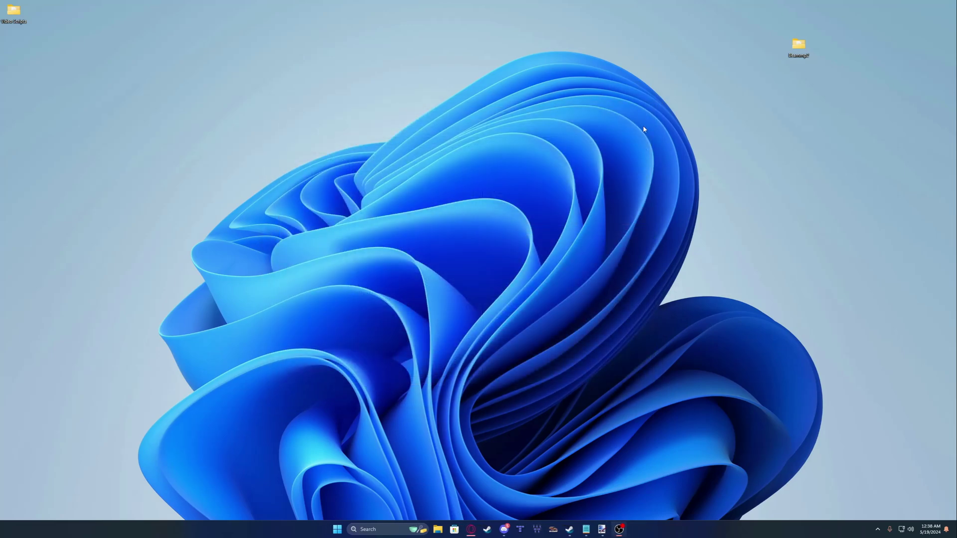
pyautogui.click(472, 525)
pyautogui.rightClick(470, 527)
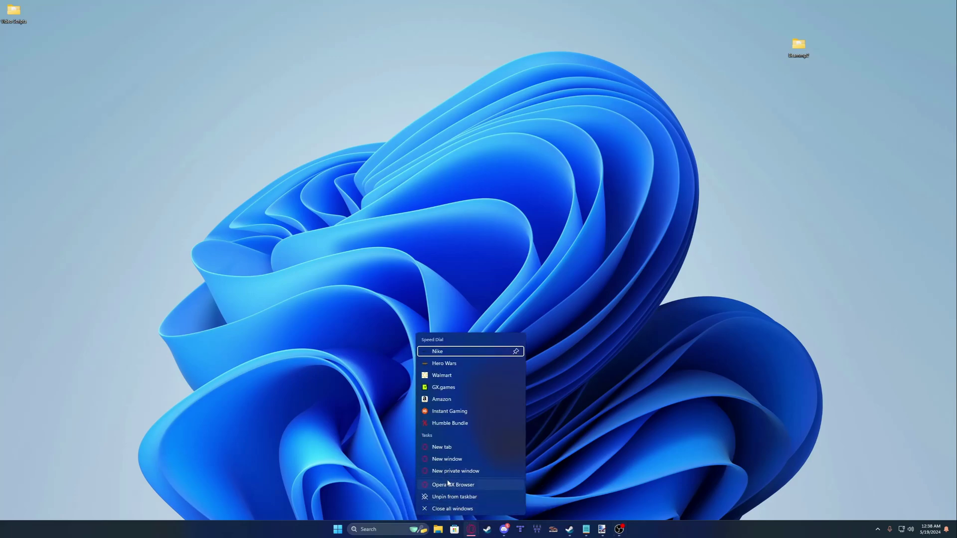
pyautogui.click(613, 239)
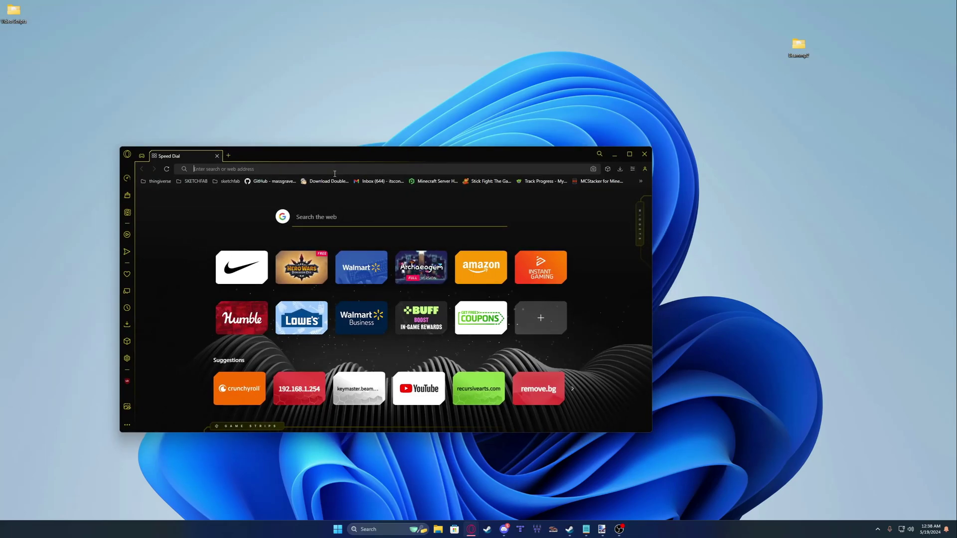
# Step: Load whatsmyip.org and highlight the public IP address the page reports
pyautogui.write('whatsmyip.org')
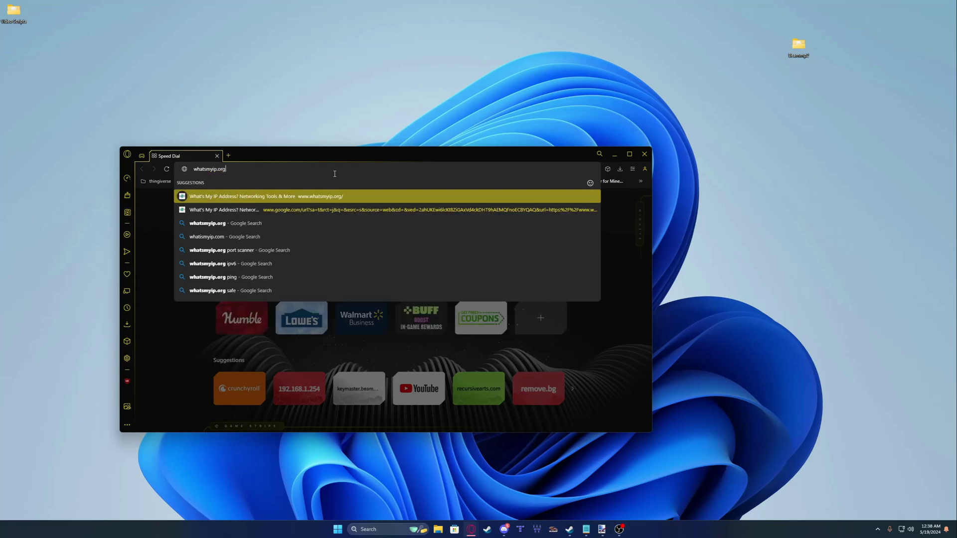
pyautogui.press('Return')
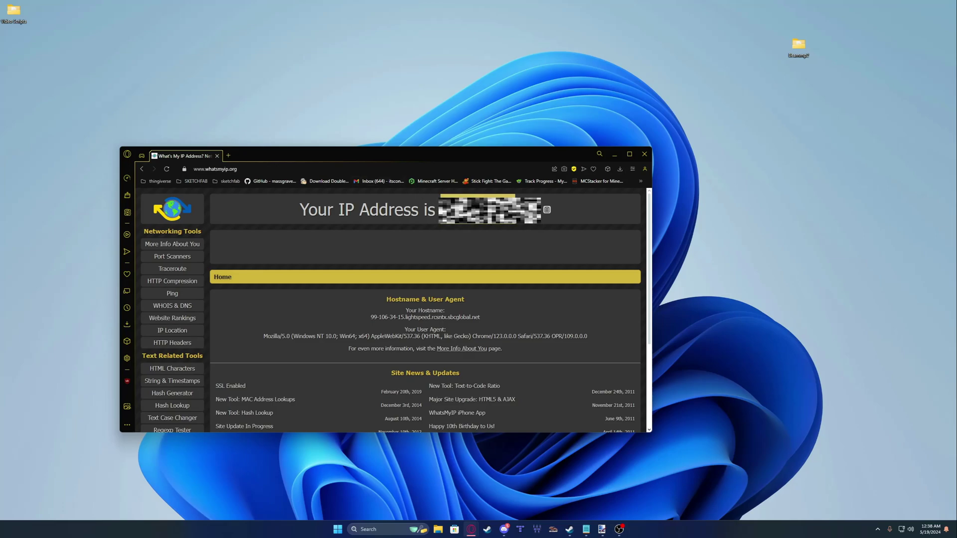
pyautogui.moveTo(430, 209); pyautogui.dragTo(541, 212)
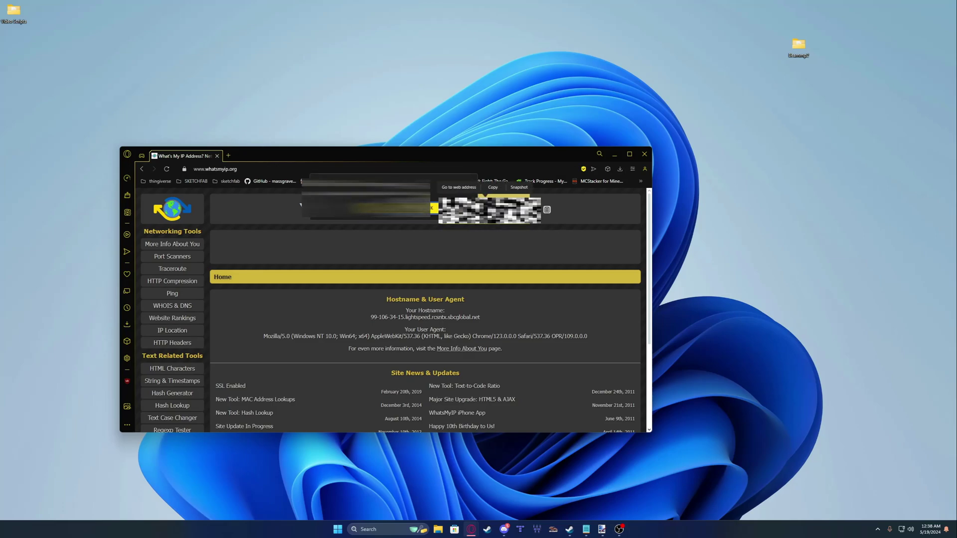
pyautogui.press('Escape')
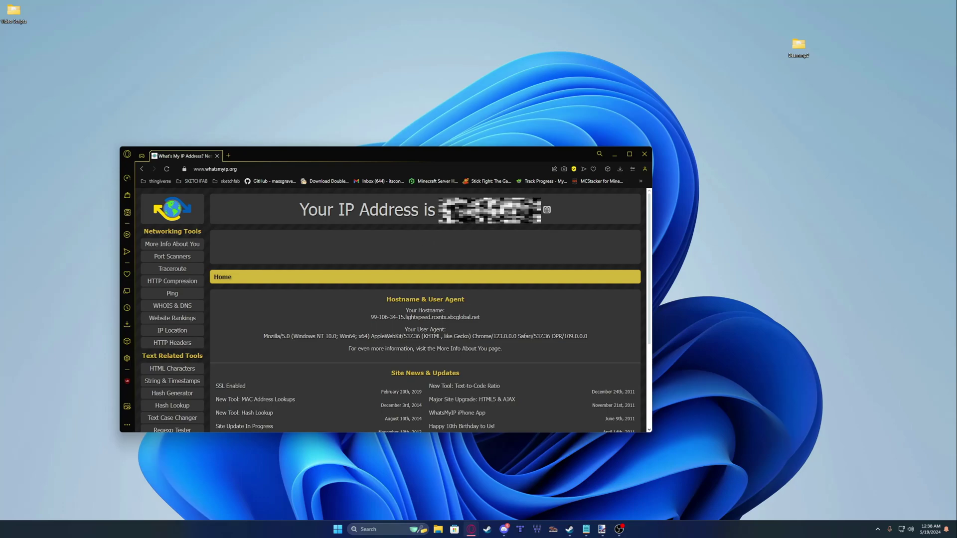
pyautogui.moveTo(430, 210); pyautogui.dragTo(541, 212)
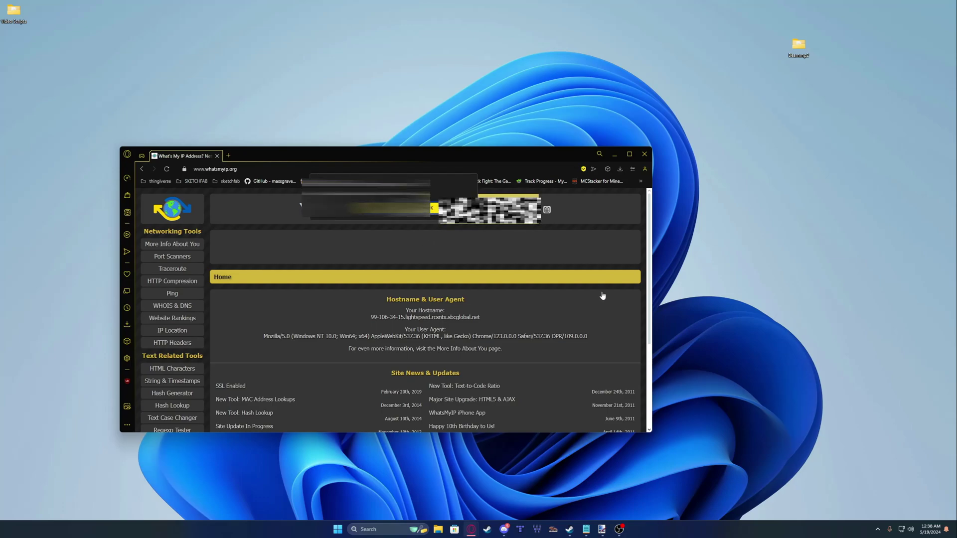
pyautogui.click(727, 158)
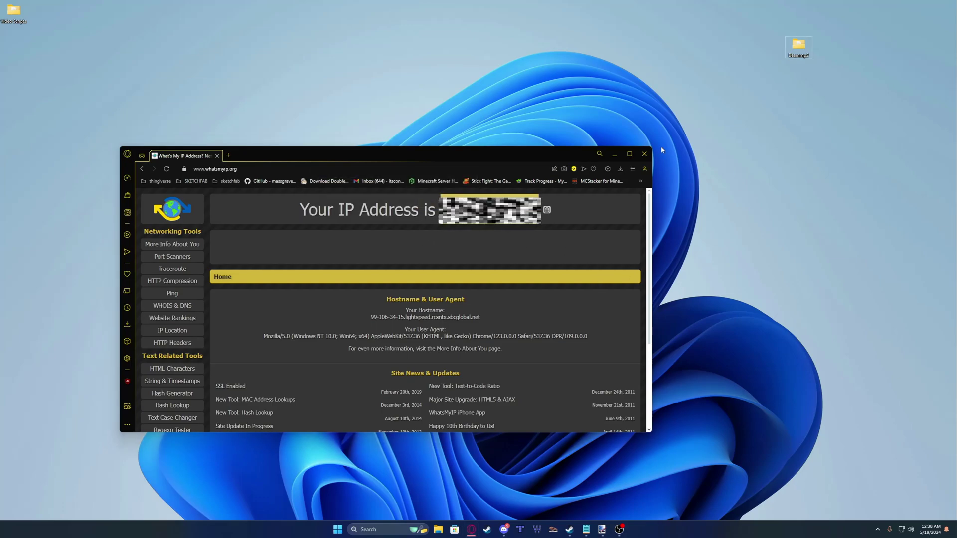